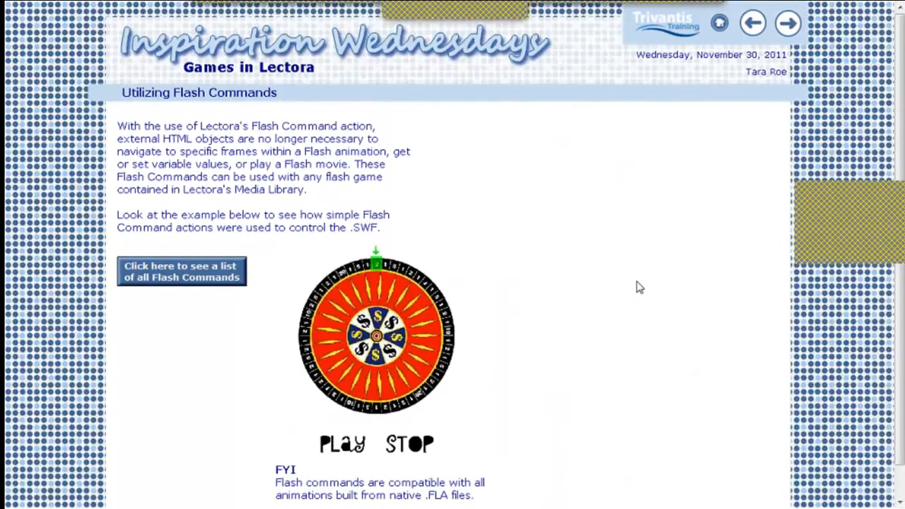
Review the list of all Flash Commands, close it, and play the wheel animation on the Utilizing Flash Commands page
{"action": "scroll", "coordinate": [638, 286], "scroll_direction": "down", "scroll_amount": 1}
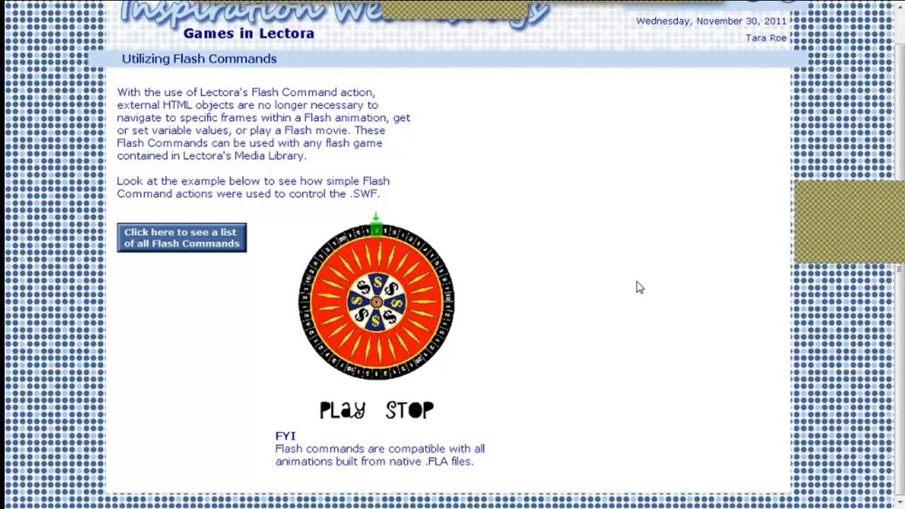
{"action": "left_click", "coordinate": [199, 237]}
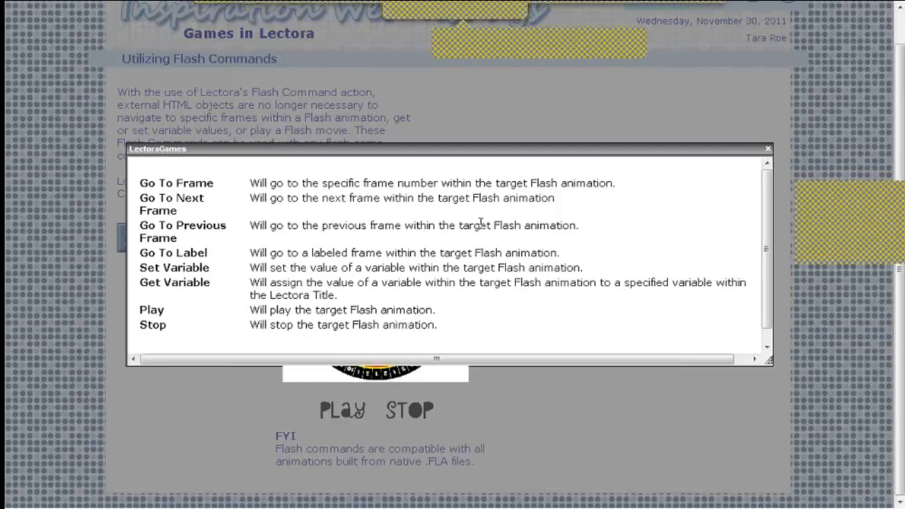
{"action": "left_click", "coordinate": [767, 150]}
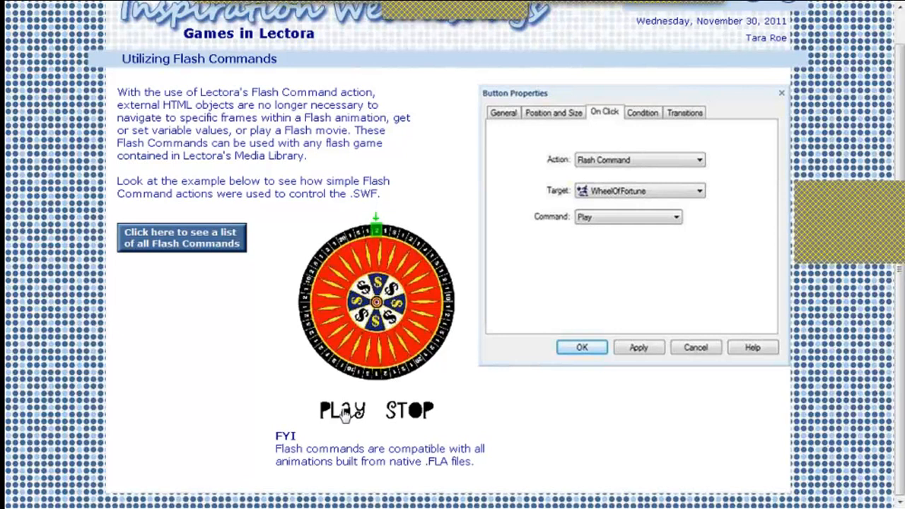
{"action": "left_click", "coordinate": [345, 415]}
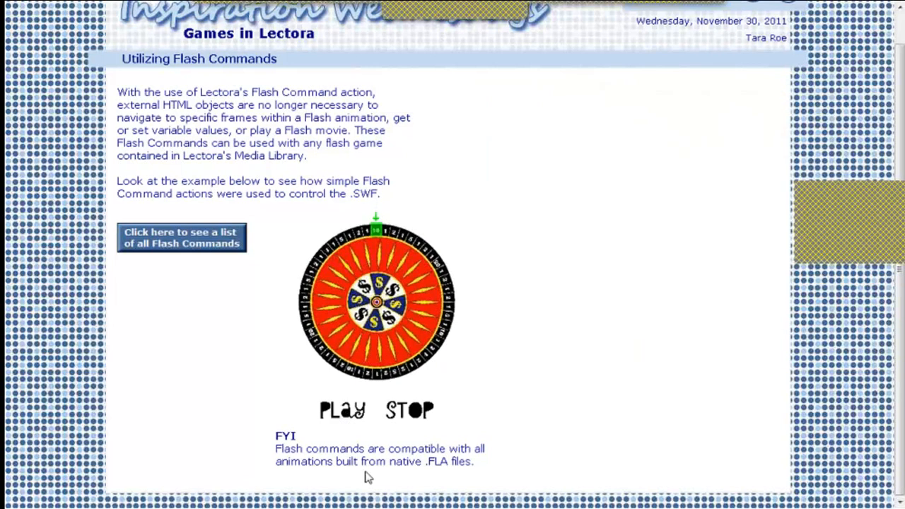
{"action": "mouse_move", "coordinate": [417, 422]}
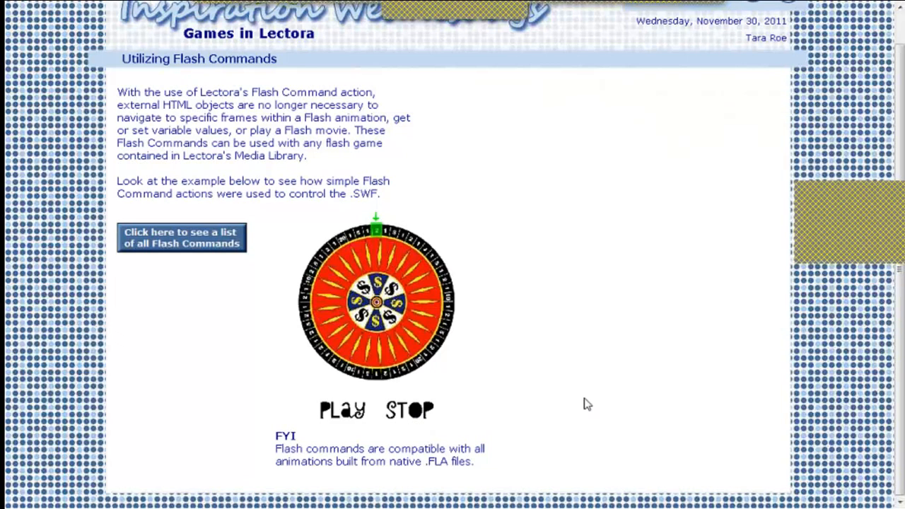
Go to the Extracting Information from your Flash Game page and start the Categories game
{"action": "scroll", "coordinate": [677, 196], "scroll_direction": "up", "scroll_amount": 1}
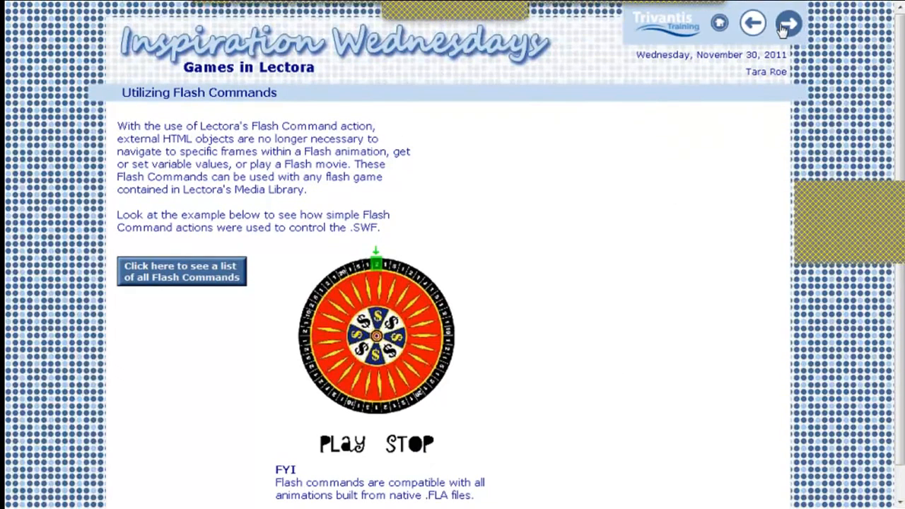
{"action": "left_click", "coordinate": [778, 26]}
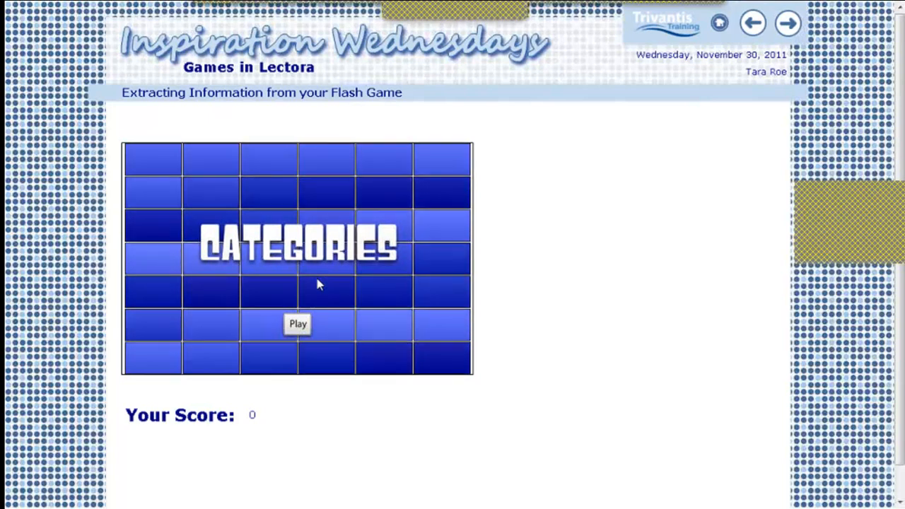
{"action": "left_click", "coordinate": [297, 326]}
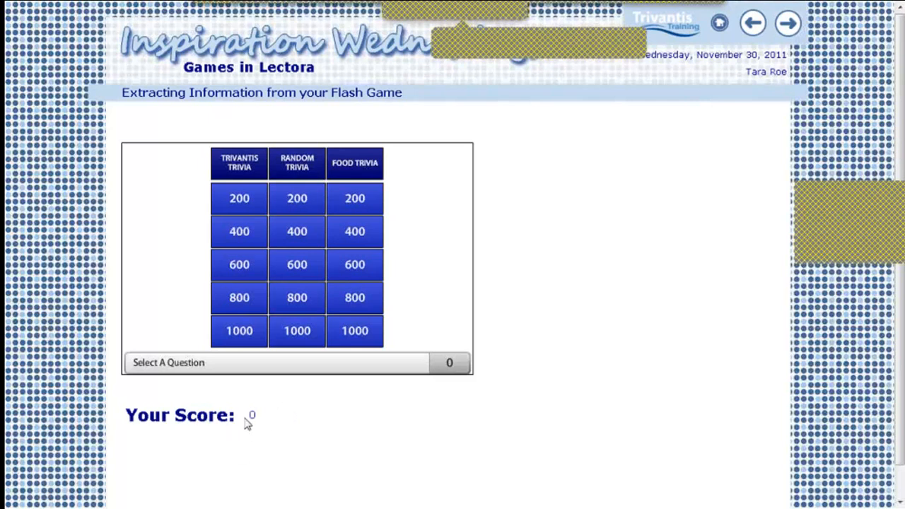
Respond to the 400-point Trivantis Trivia question with the second answer and close the feedback
{"action": "left_click", "coordinate": [237, 235]}
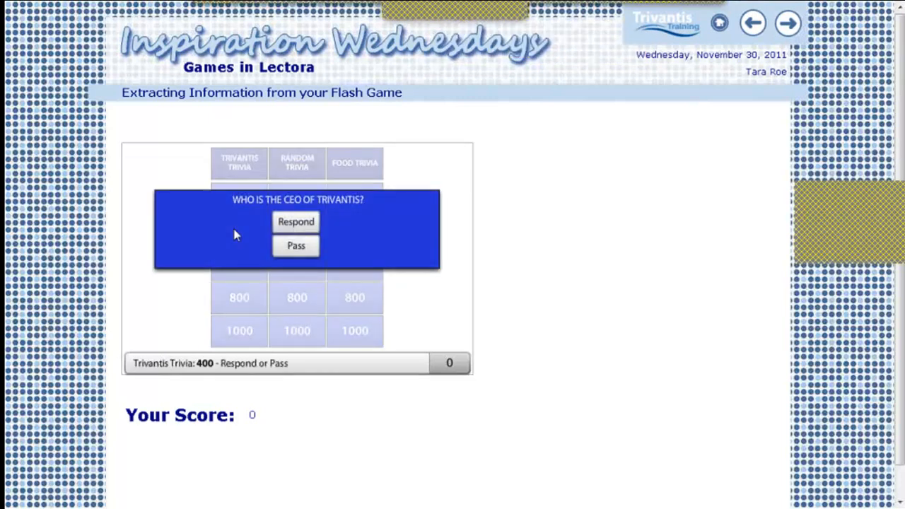
{"action": "left_click", "coordinate": [295, 225]}
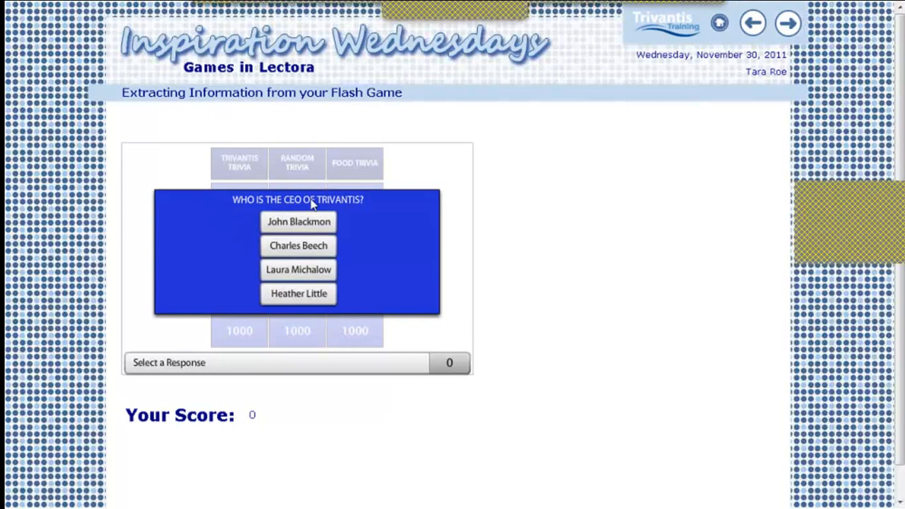
{"action": "left_click", "coordinate": [304, 249]}
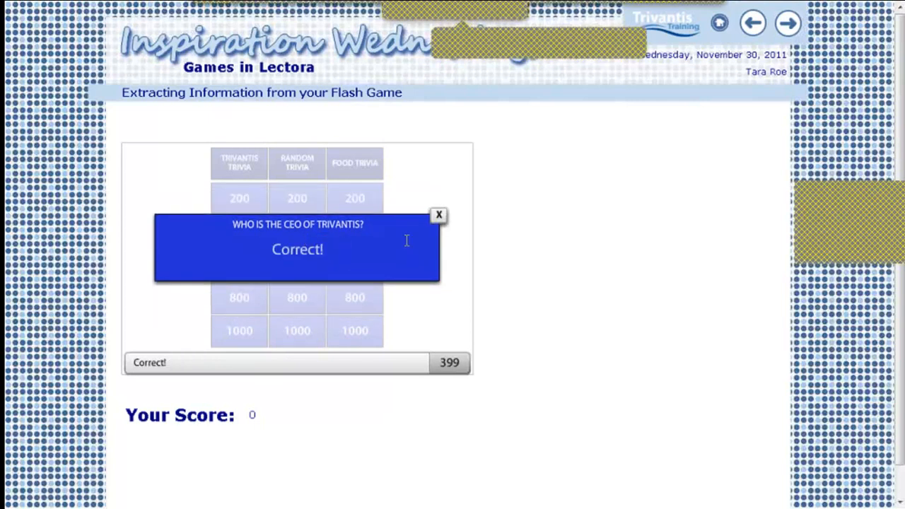
{"action": "left_click", "coordinate": [438, 216]}
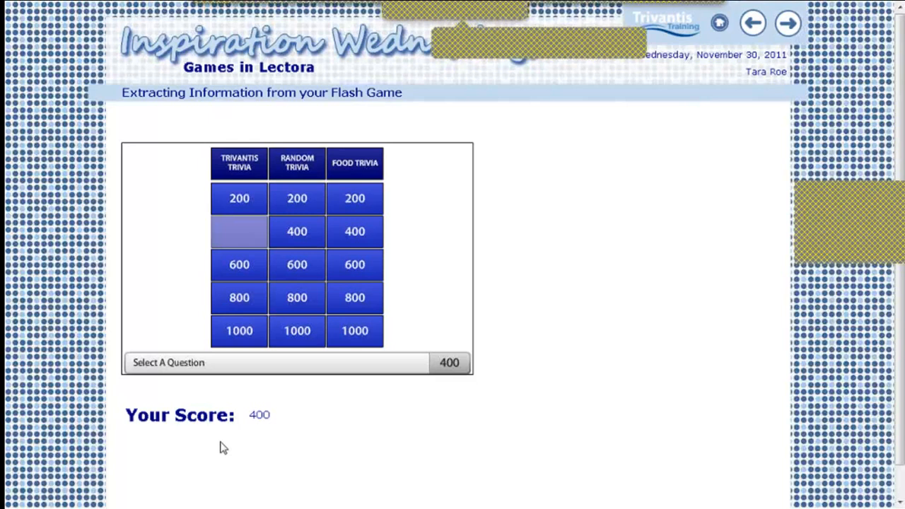
Respond to the 600-point Trivantis Trivia question about the name of the LMS and close the feedback
{"action": "left_click", "coordinate": [259, 269]}
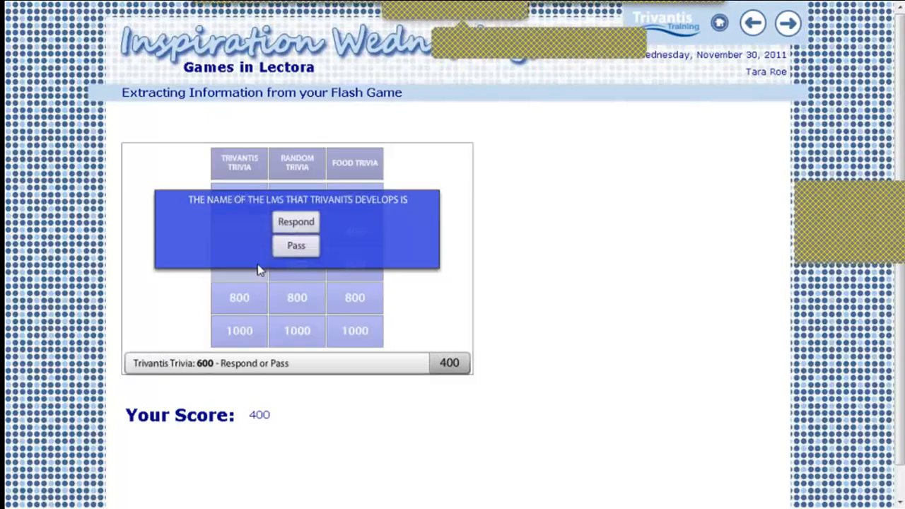
{"action": "left_click", "coordinate": [302, 223]}
{"action": "left_click", "coordinate": [303, 226]}
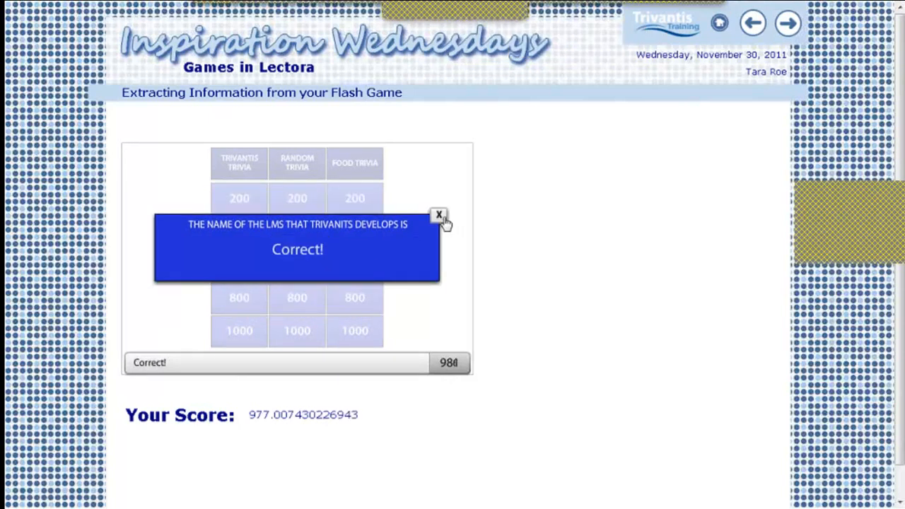
{"action": "left_click", "coordinate": [440, 218]}
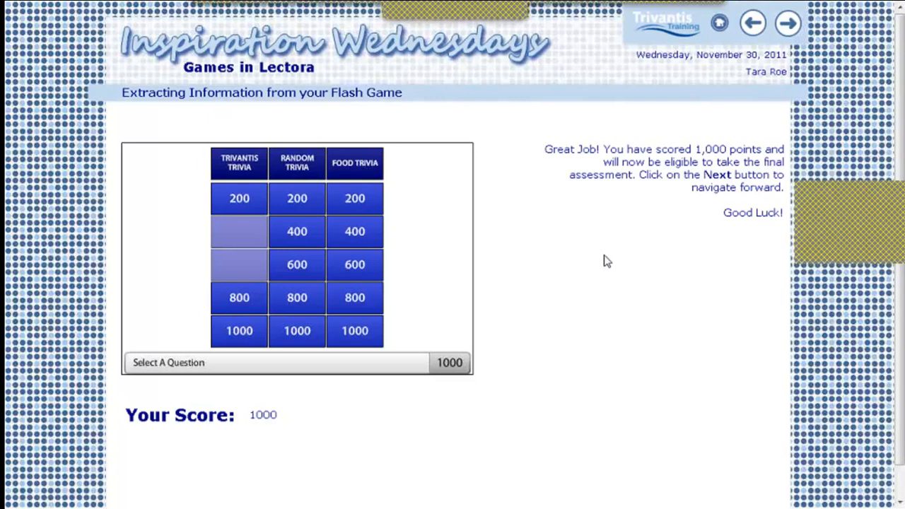
Minimize the browser and switch to the LectoraGames.awt title in Lectora Inspire, showing the lower part of the HANDS ON - Flash Commands page
{"action": "mouse_move", "coordinate": [790, 7]}
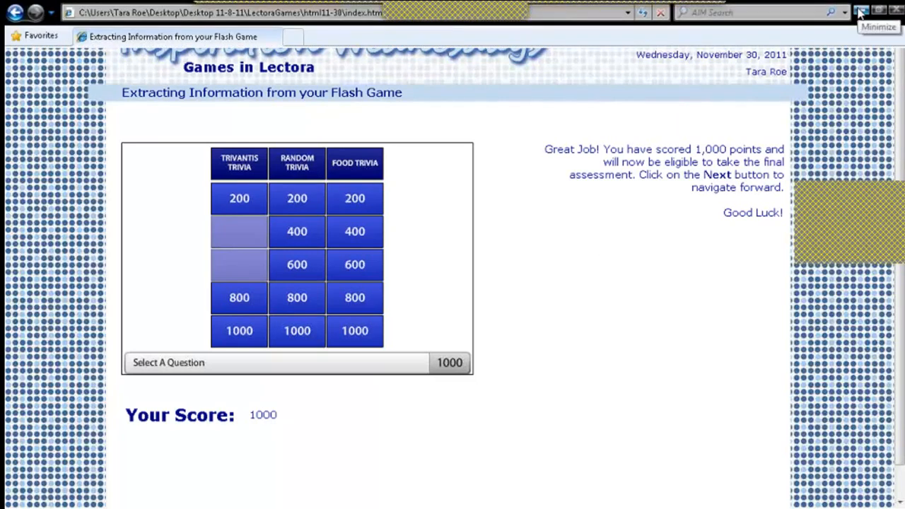
{"action": "left_click", "coordinate": [861, 12]}
{"action": "left_click", "coordinate": [205, 497]}
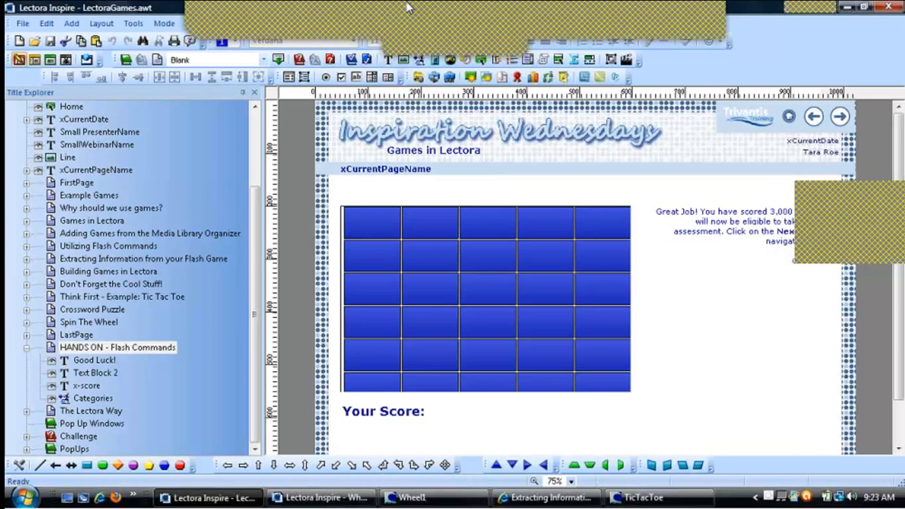
{"action": "left_click_drag", "start_coordinate": [898, 139], "coordinate": [899, 207]}
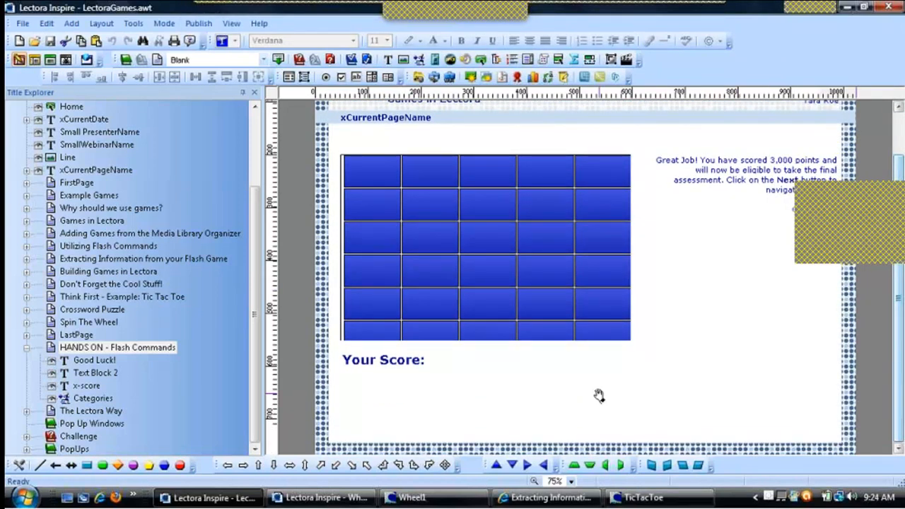
Browse the Flash animations in the Media Library Organizer and try to insert Categories.swf into the HANDS ON - Flash Commands page
{"action": "left_click", "coordinate": [555, 263]}
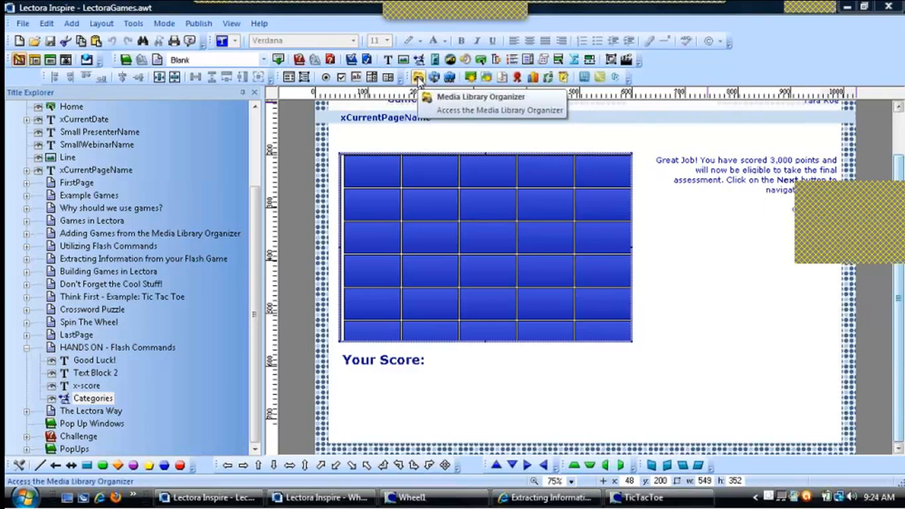
{"action": "left_click", "coordinate": [419, 78]}
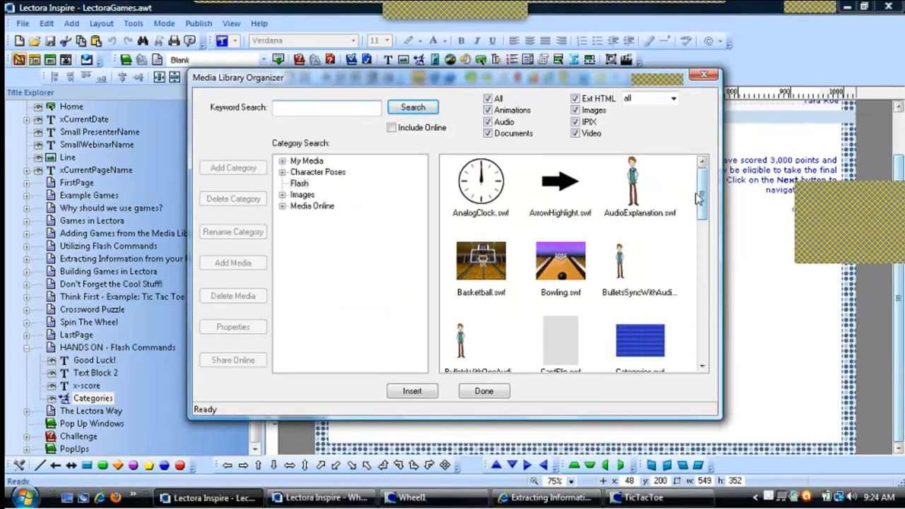
{"action": "left_click_drag", "start_coordinate": [706, 186], "coordinate": [692, 321]}
{"action": "left_click", "coordinate": [665, 280]}
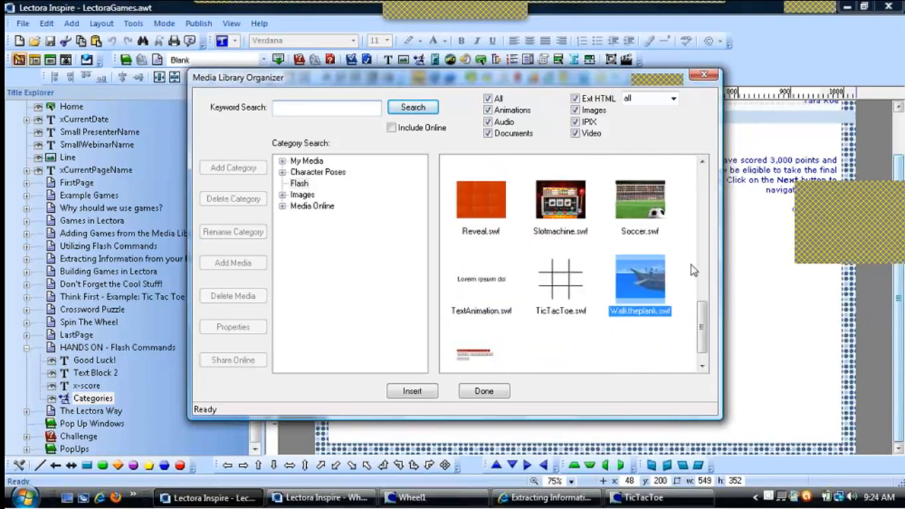
{"action": "left_click", "coordinate": [643, 221]}
{"action": "left_click_drag", "start_coordinate": [705, 330], "coordinate": [705, 217]}
{"action": "left_click", "coordinate": [652, 253]}
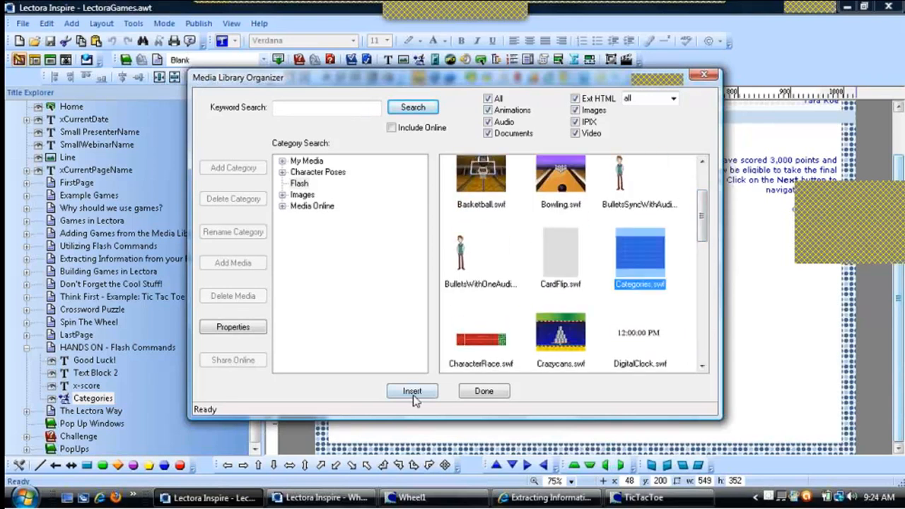
{"action": "left_click", "coordinate": [413, 393]}
{"action": "left_click", "coordinate": [521, 321]}
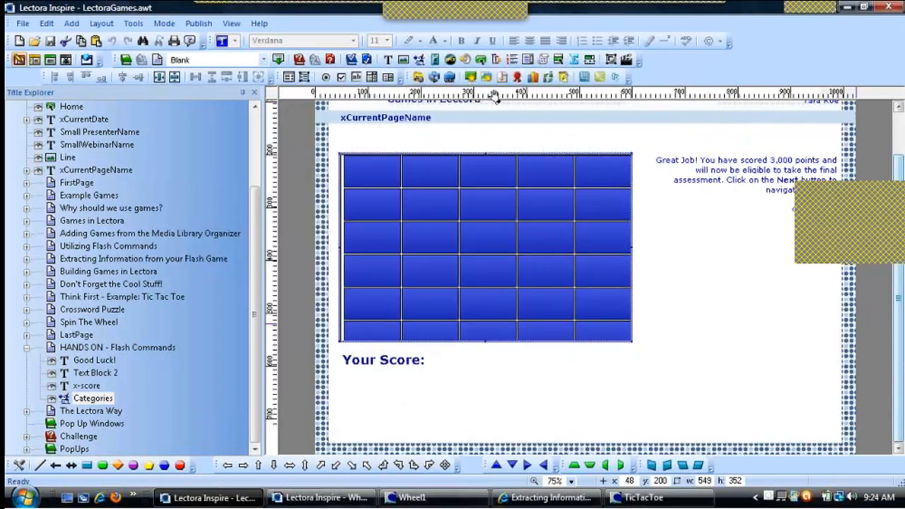
Try inserting Bowling.swf from the Media Library Organizer, preview the game wizard's name and question pages, and cancel the wizard
{"action": "left_click", "coordinate": [471, 77]}
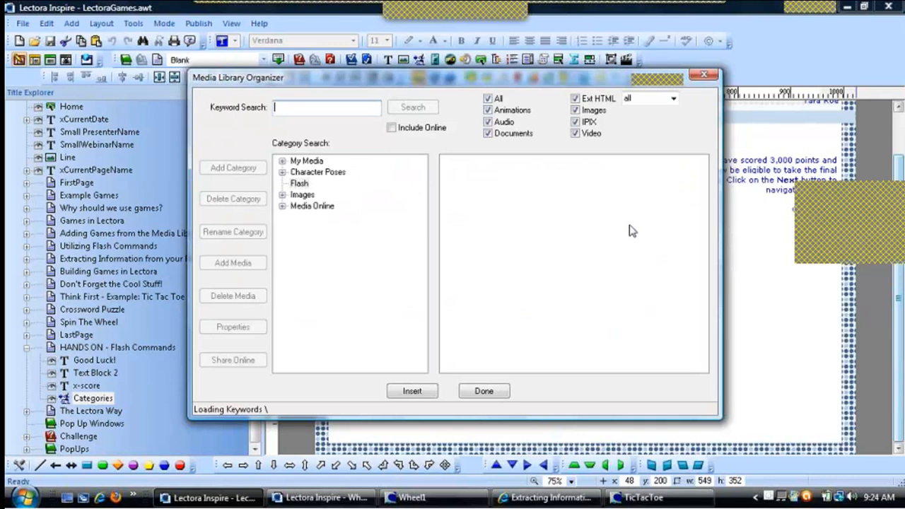
{"action": "left_click", "coordinate": [562, 273]}
{"action": "left_click", "coordinate": [399, 391]}
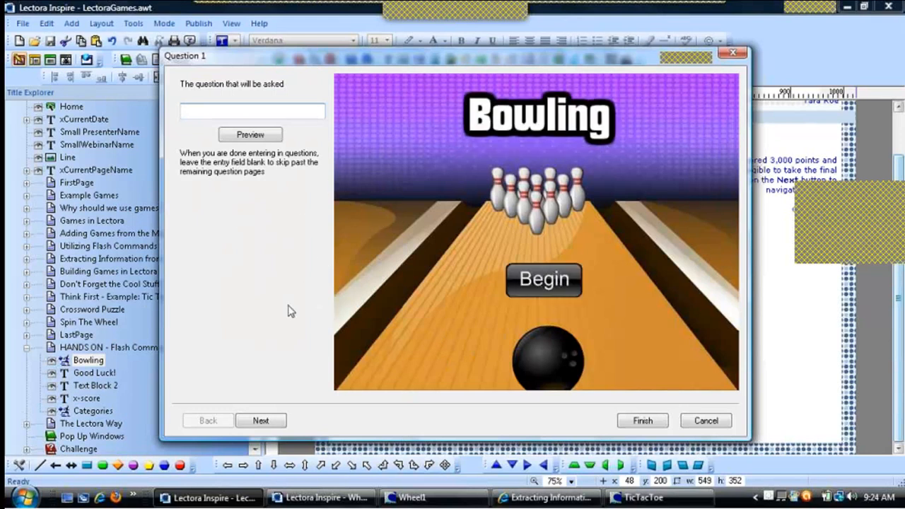
{"action": "left_click", "coordinate": [259, 421]}
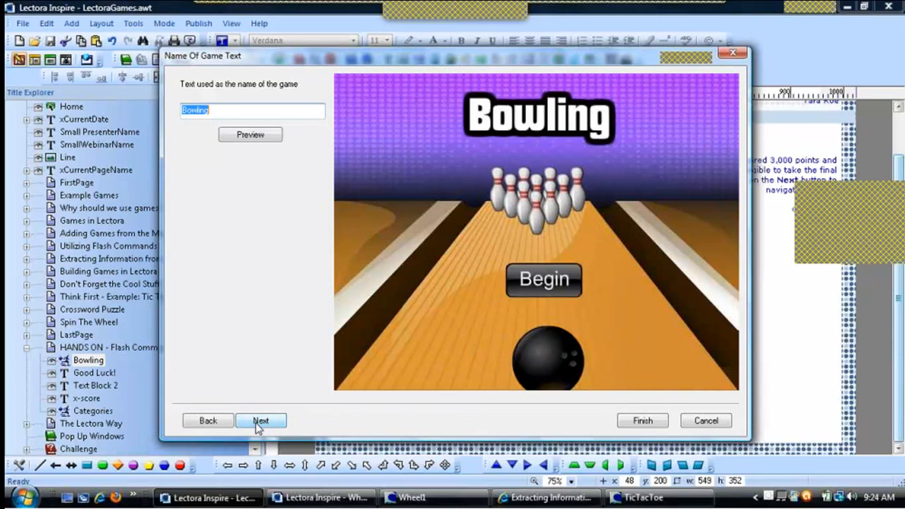
{"action": "left_click", "coordinate": [733, 53]}
{"action": "left_click", "coordinate": [683, 152]}
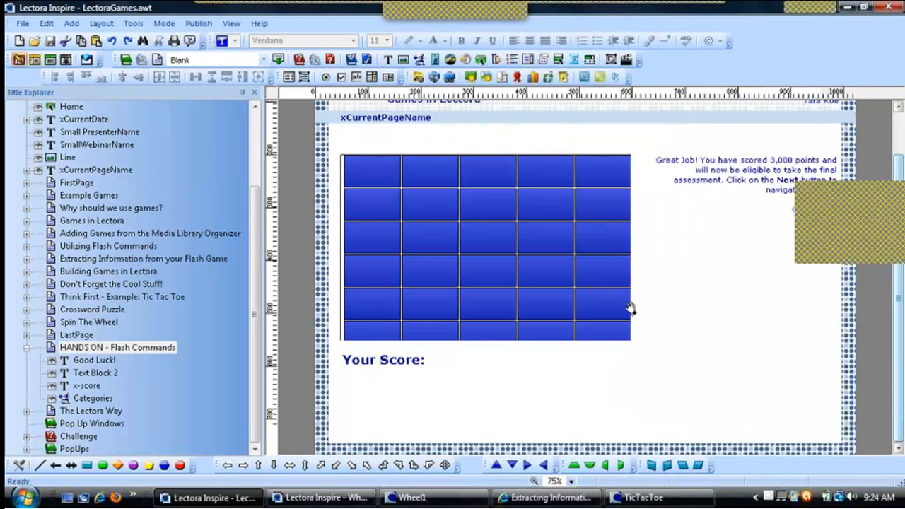
Open the Lectora Information Center from the HANDS ON - Flash Commands page and search it for "flash"
{"action": "left_click", "coordinate": [493, 248]}
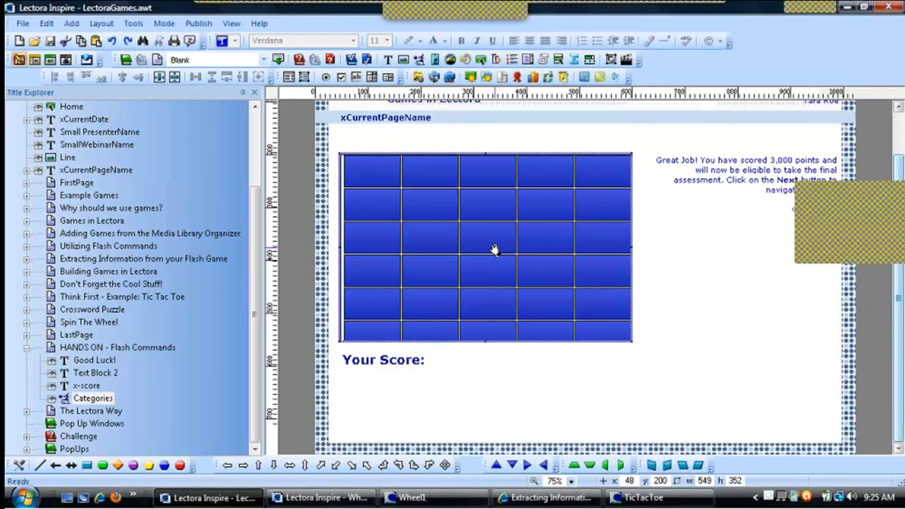
{"action": "left_click", "coordinate": [126, 348]}
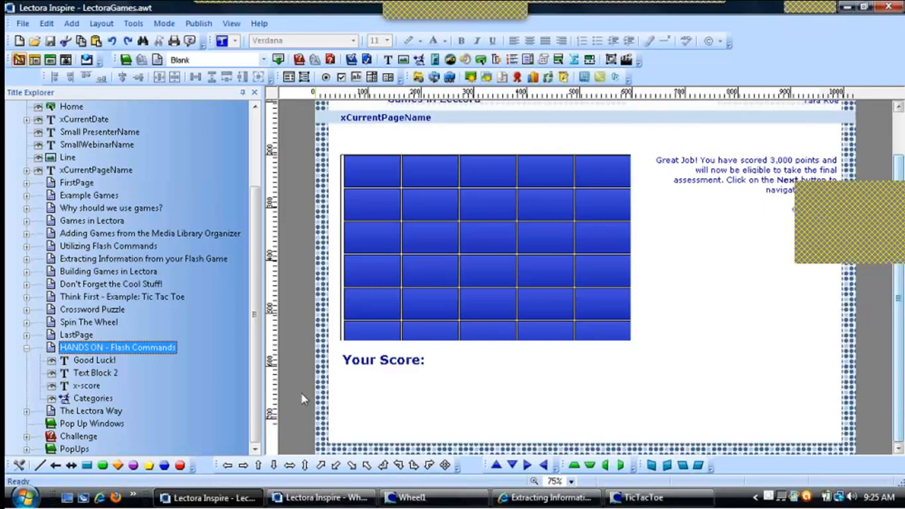
{"action": "left_click", "coordinate": [259, 24]}
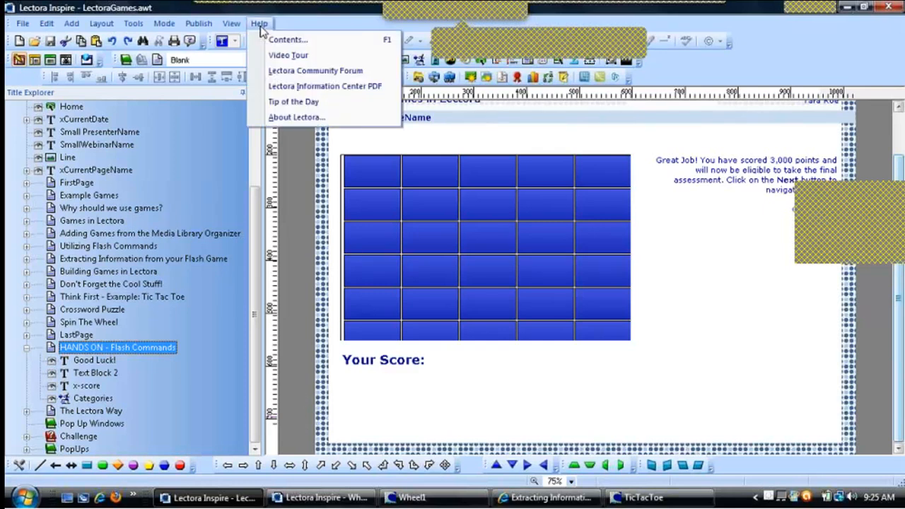
{"action": "left_click", "coordinate": [299, 41]}
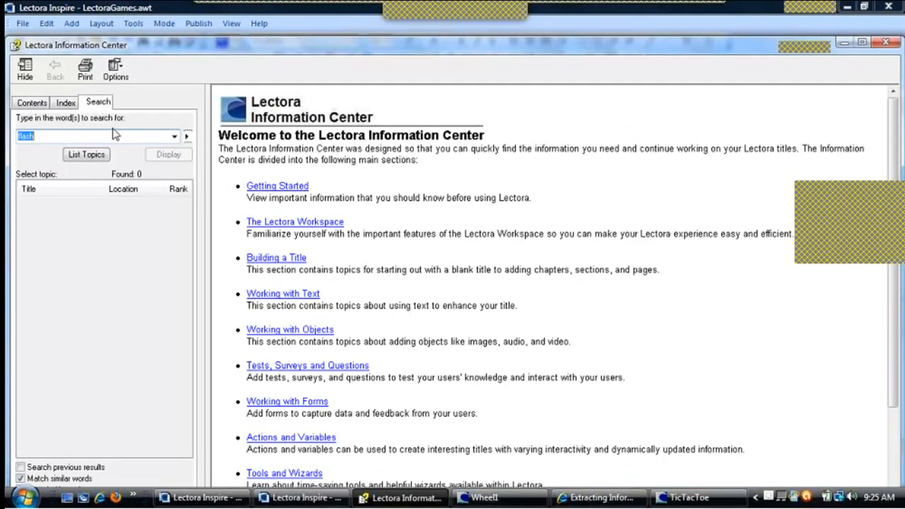
{"action": "left_click", "coordinate": [90, 136]}
{"action": "key", "text": "Return"}
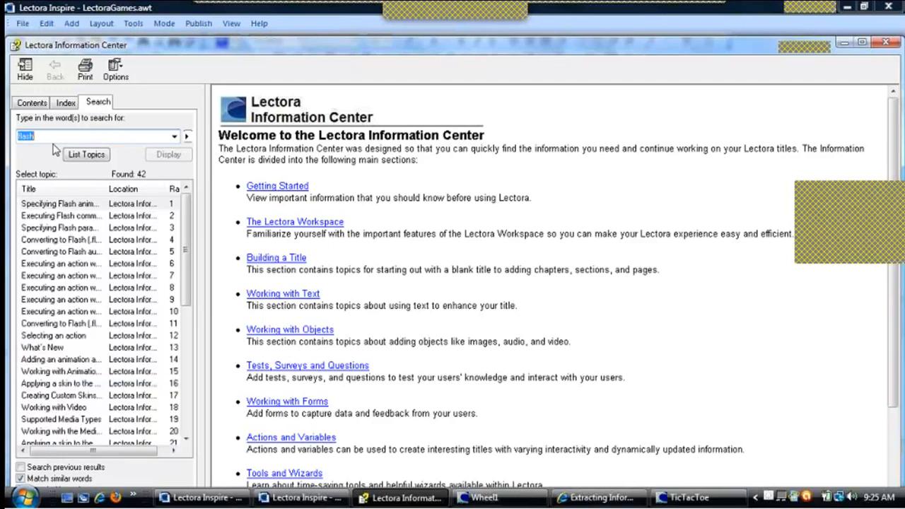
Open the Specifying Flash animation parameters topic and examine the variables listed for each Flash animation
{"action": "double_click", "coordinate": [65, 205]}
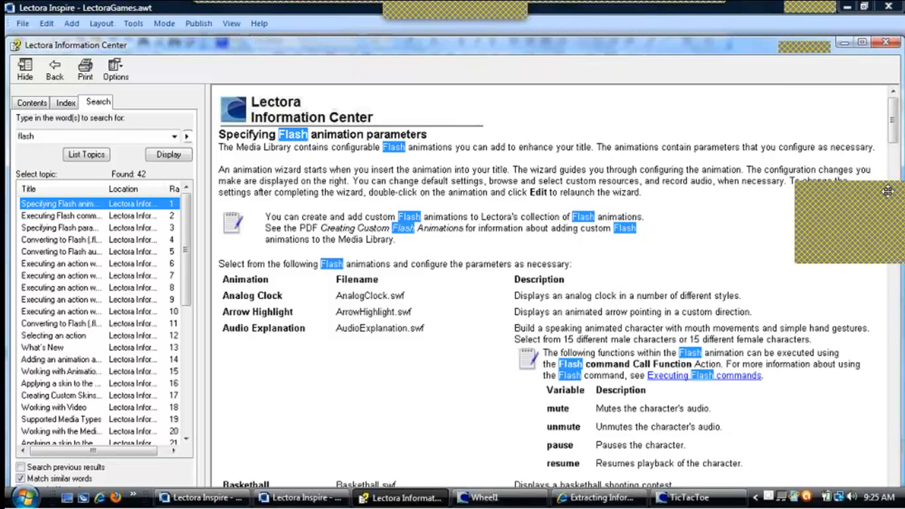
{"action": "left_click_drag", "start_coordinate": [881, 199], "coordinate": [848, 144]}
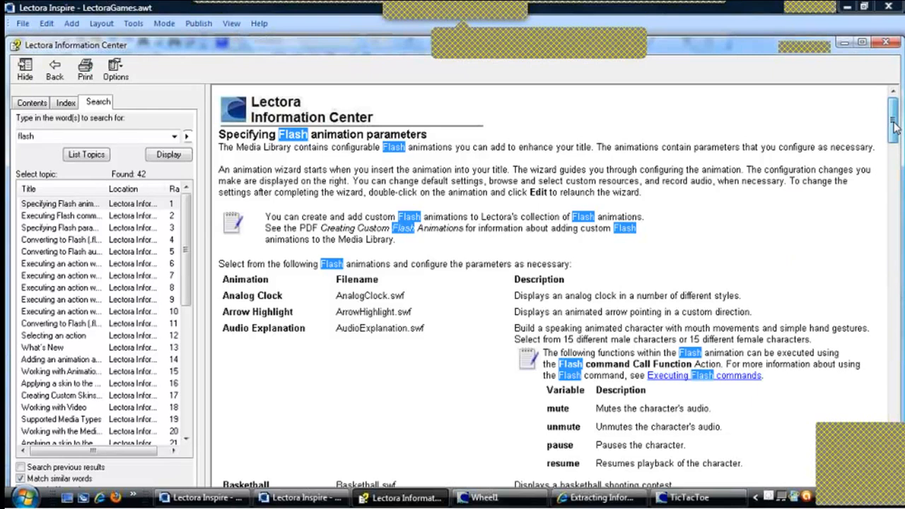
{"action": "scroll", "coordinate": [288, 157], "scroll_direction": "down", "scroll_amount": 5}
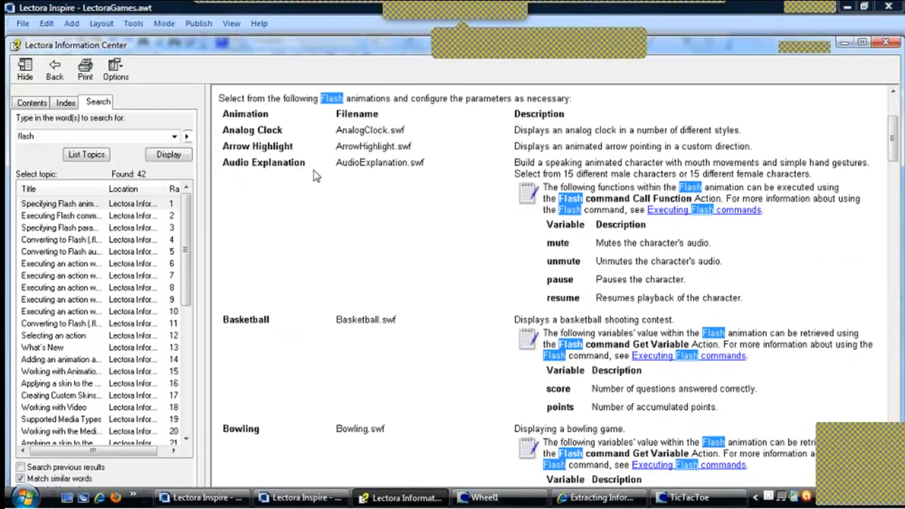
Examine the Flash variables listed for the Audio Explanation and Categories animations, particularly points, and close the Lectora Information Center
{"action": "left_click_drag", "start_coordinate": [285, 167], "coordinate": [228, 168]}
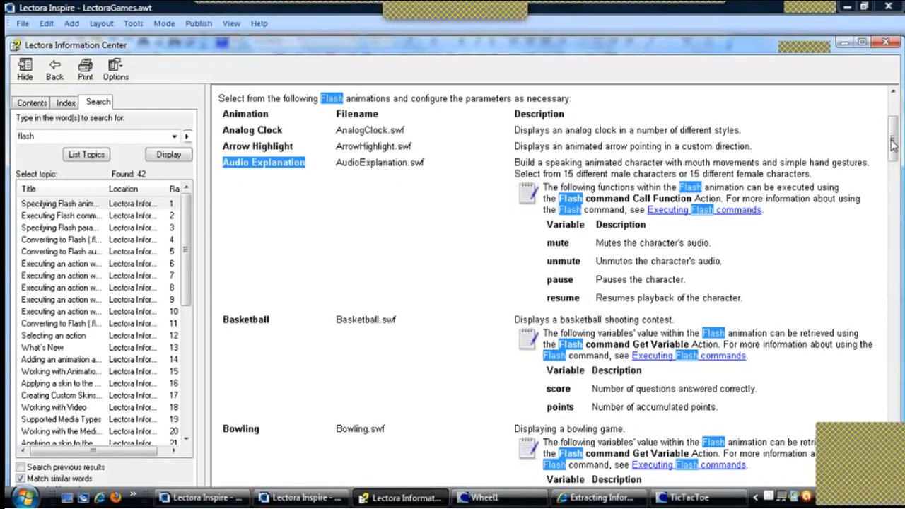
{"action": "left_click_drag", "start_coordinate": [891, 149], "coordinate": [892, 230]}
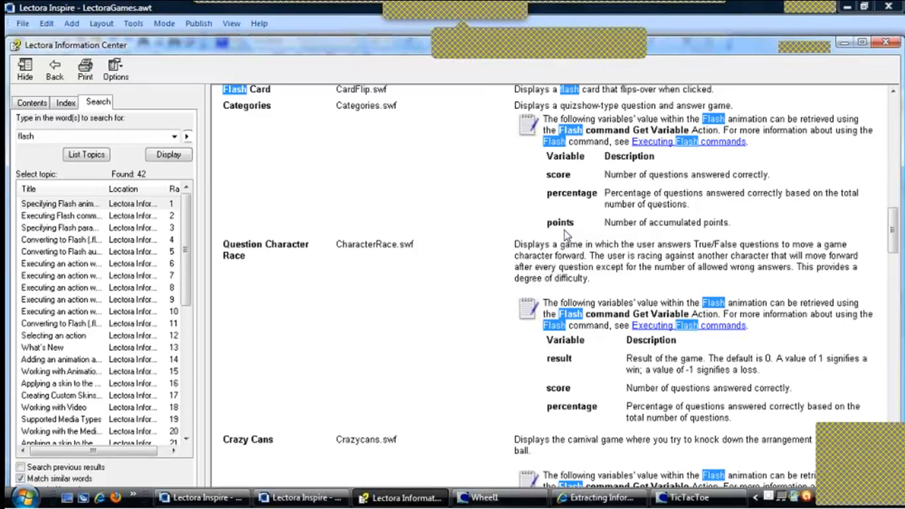
{"action": "left_click_drag", "start_coordinate": [584, 227], "coordinate": [534, 232]}
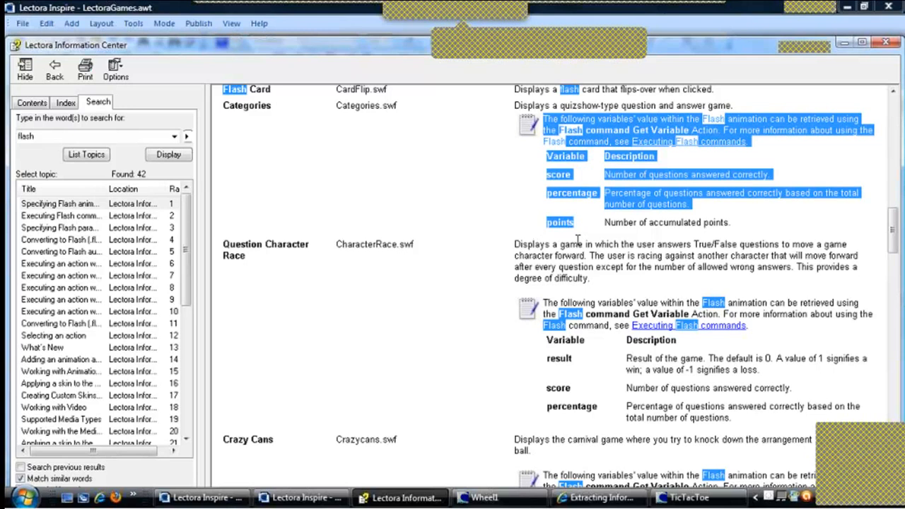
{"action": "left_click", "coordinate": [584, 232]}
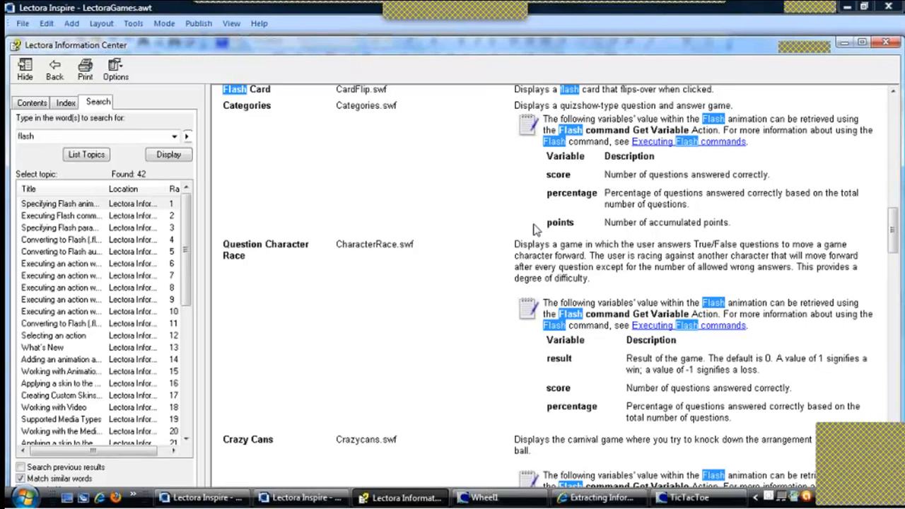
{"action": "left_click_drag", "start_coordinate": [584, 228], "coordinate": [518, 229]}
{"action": "left_click", "coordinate": [885, 43]}
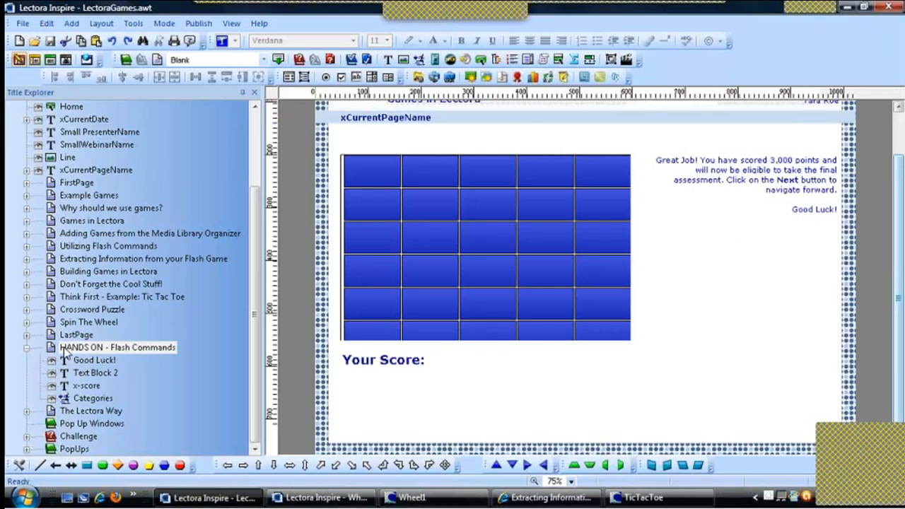
Add an action to the HANDS ON - Flash Commands page that runs a Flash Command on Categories, triggered by a timer
{"action": "left_click", "coordinate": [627, 62]}
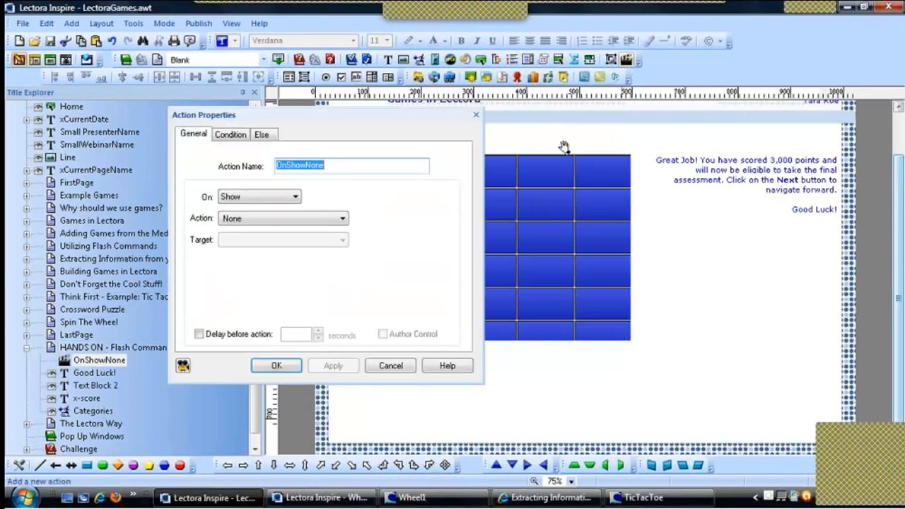
{"action": "left_click", "coordinate": [257, 200]}
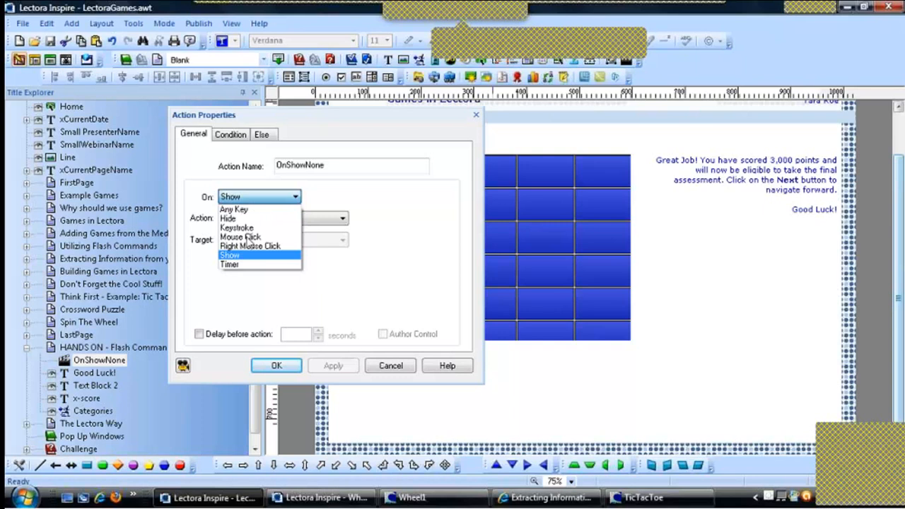
{"action": "left_click", "coordinate": [249, 265]}
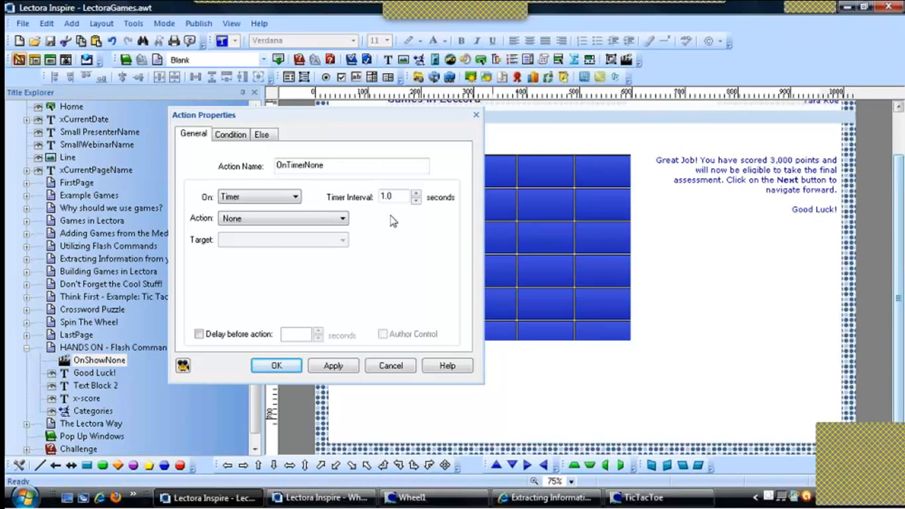
{"action": "left_click", "coordinate": [315, 221]}
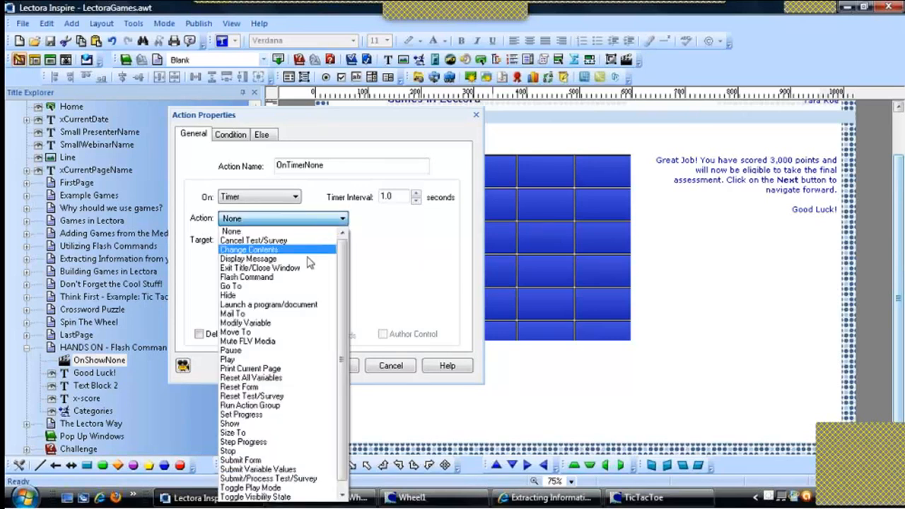
{"action": "left_click", "coordinate": [297, 280]}
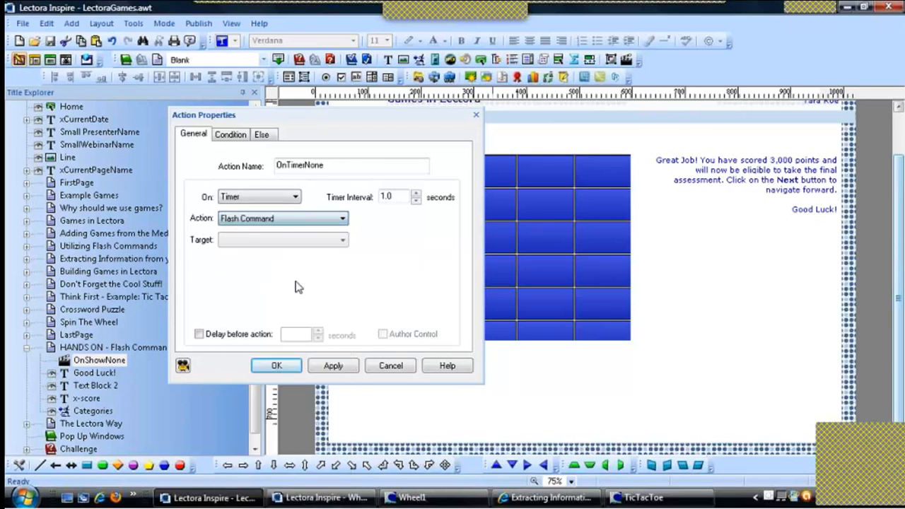
{"action": "left_click", "coordinate": [340, 244]}
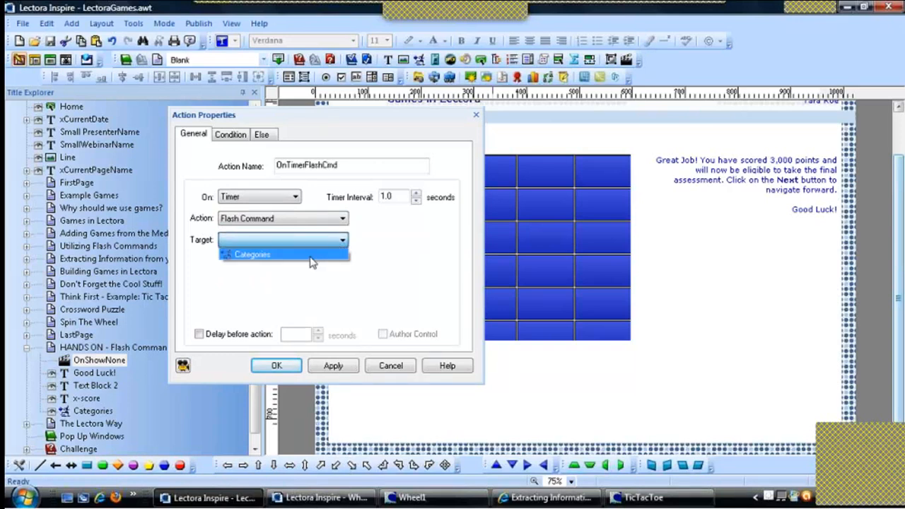
{"action": "left_click", "coordinate": [313, 254]}
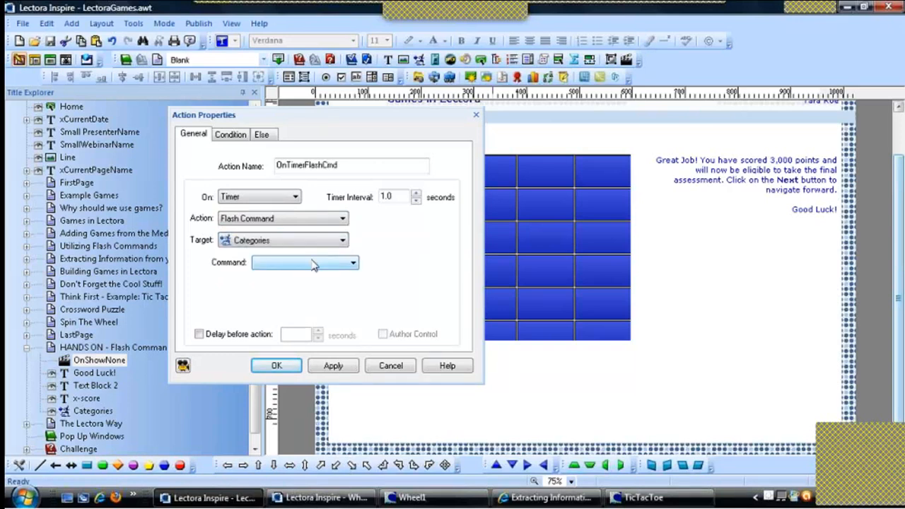
Set the Flash Command to Get Variable for the game's variable named points
{"action": "left_click", "coordinate": [351, 264]}
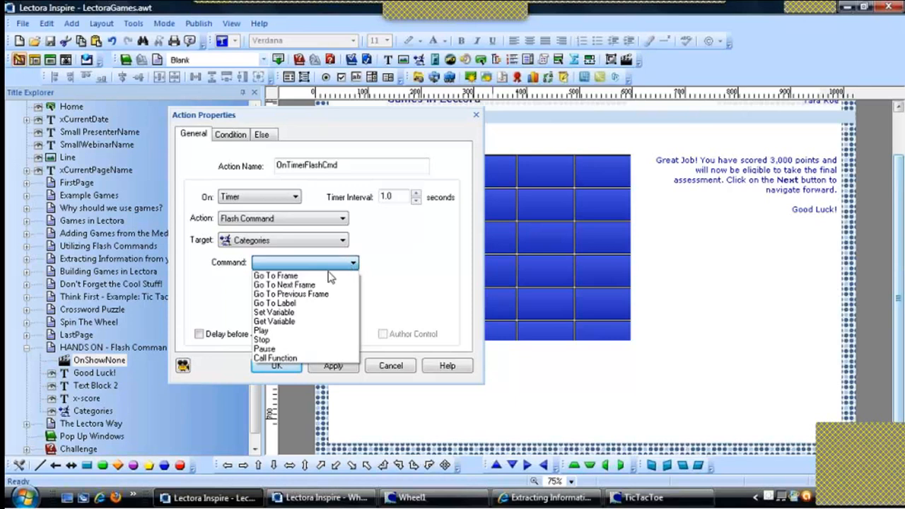
{"action": "left_click", "coordinate": [305, 323]}
{"action": "left_click", "coordinate": [288, 283]}
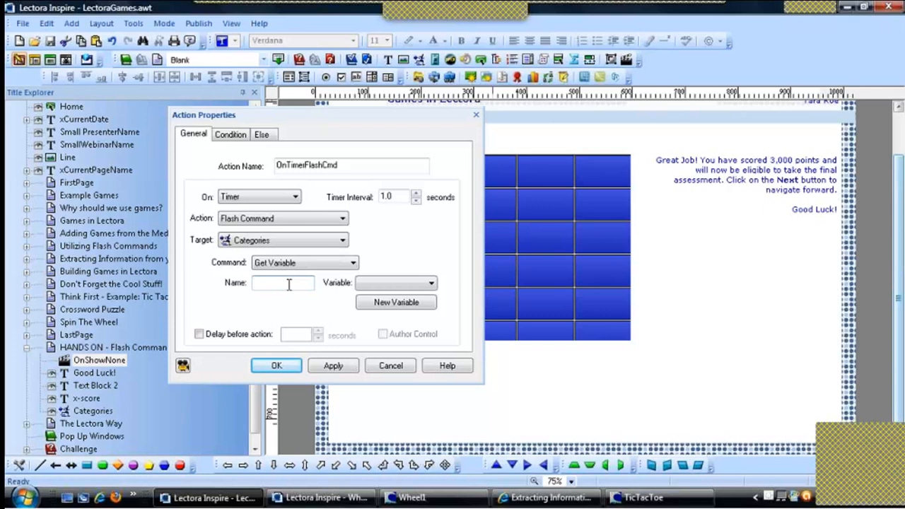
{"action": "type", "text": "points"}
Create the variable CategoriesScore1 to store the retrieved points and save the Flash Command action
{"action": "left_click", "coordinate": [429, 283]}
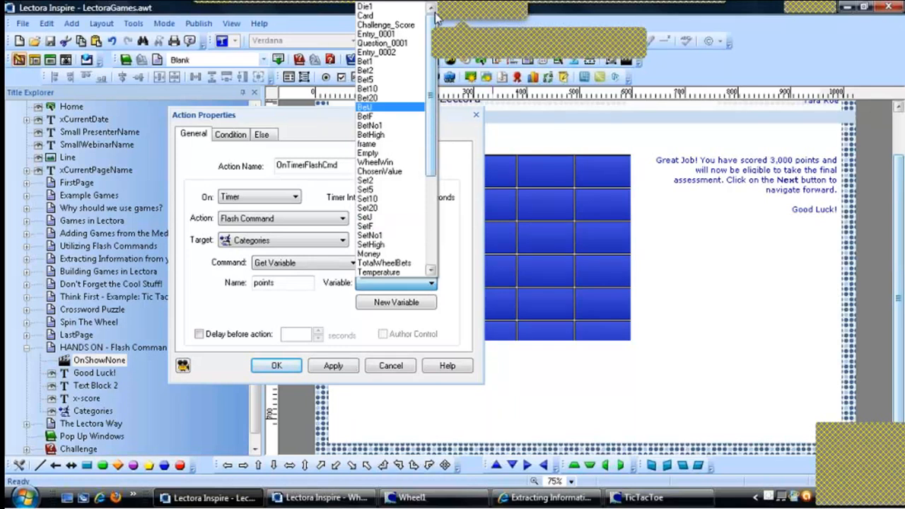
{"action": "left_click", "coordinate": [450, 268]}
{"action": "left_click", "coordinate": [418, 304]}
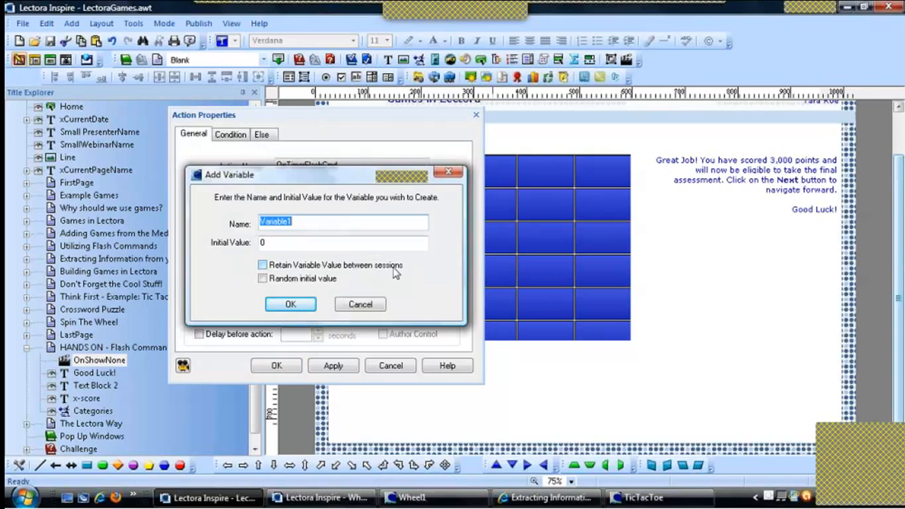
{"action": "type", "text": "CategoriesScore"}
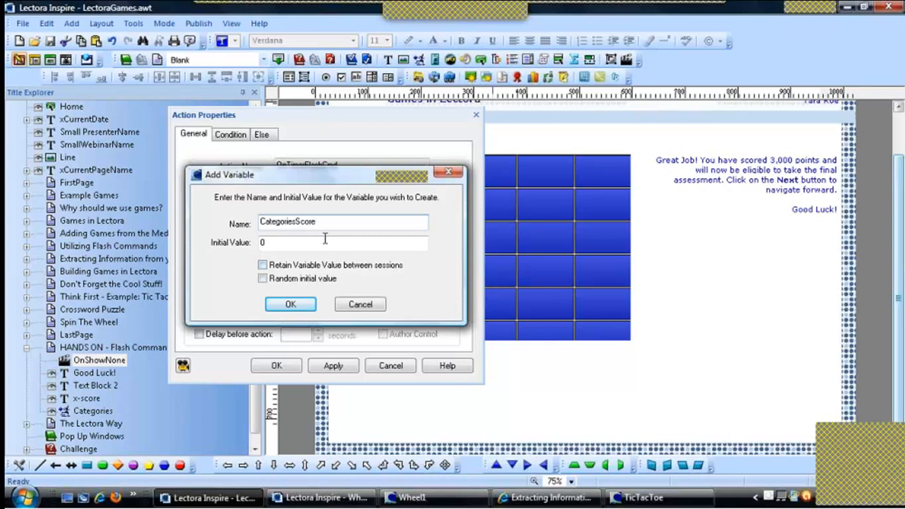
{"action": "key", "text": "Tab"}
{"action": "left_click", "coordinate": [290, 304]}
{"action": "left_click", "coordinate": [434, 285]}
{"action": "left_click", "coordinate": [341, 222]}
{"action": "type", "text": "1"}
{"action": "left_click", "coordinate": [291, 305]}
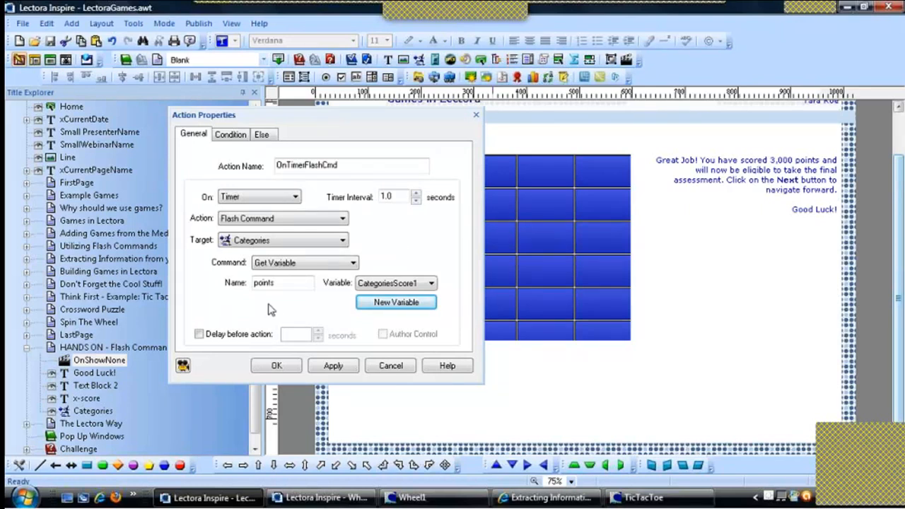
{"action": "double_click", "coordinate": [274, 284]}
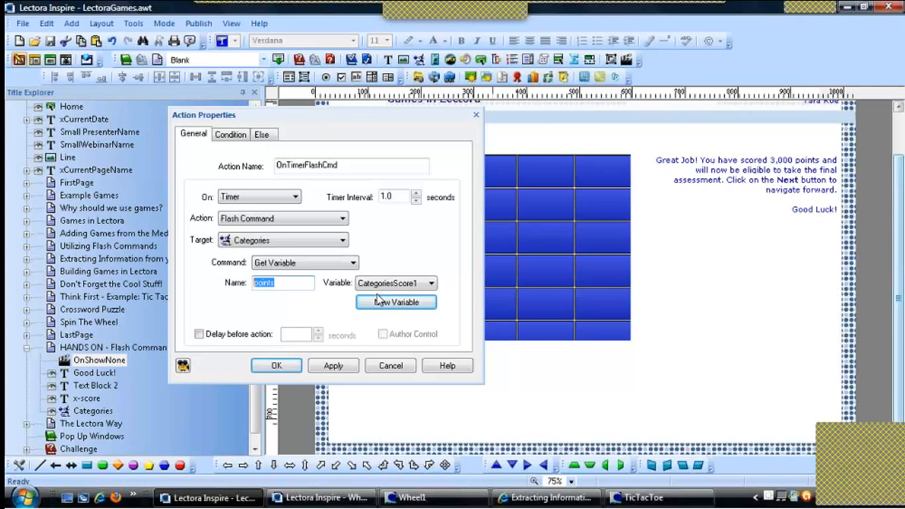
{"action": "left_click", "coordinate": [279, 367]}
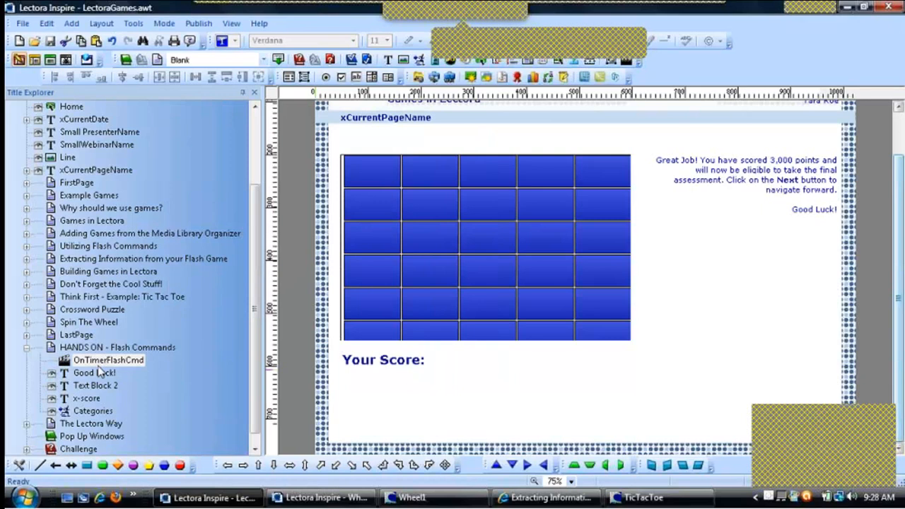
Add a second action to the page that performs Change Contents, triggered by a timer
{"action": "left_click", "coordinate": [625, 62]}
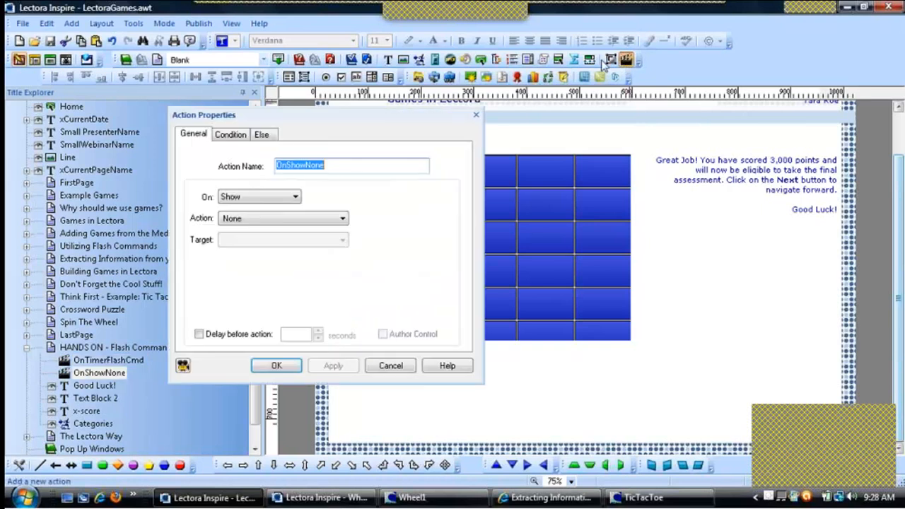
{"action": "left_click", "coordinate": [296, 198]}
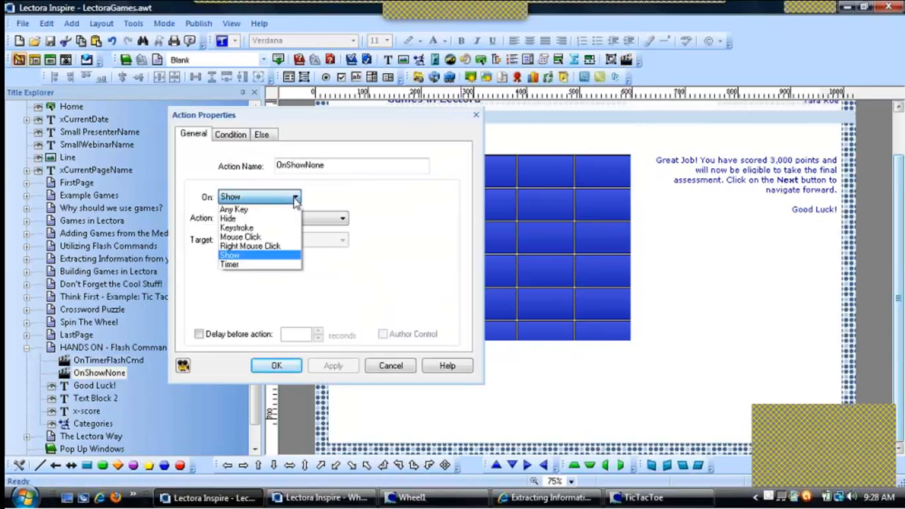
{"action": "left_click", "coordinate": [243, 266]}
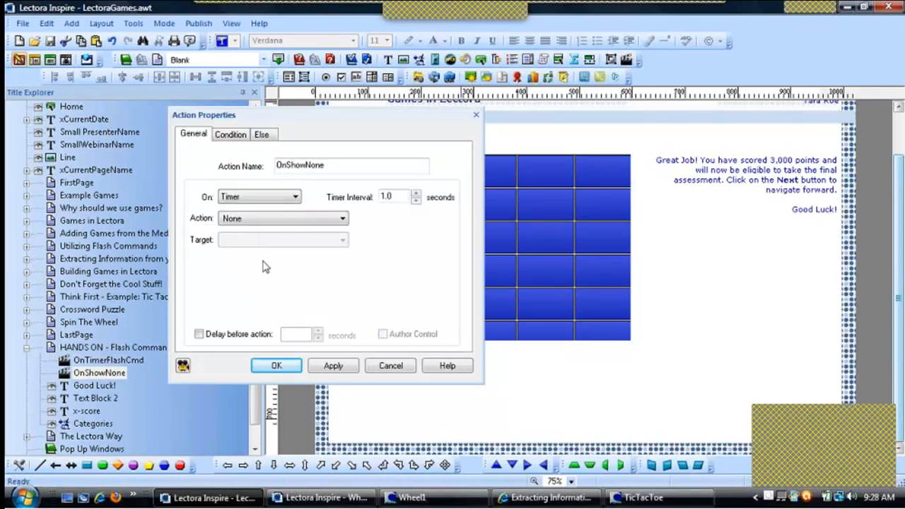
{"action": "left_click", "coordinate": [296, 220]}
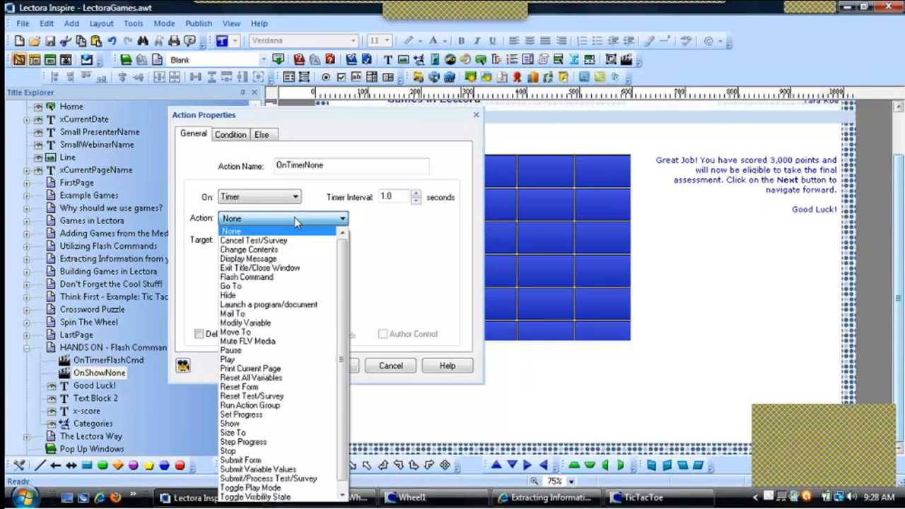
{"action": "left_click", "coordinate": [278, 250]}
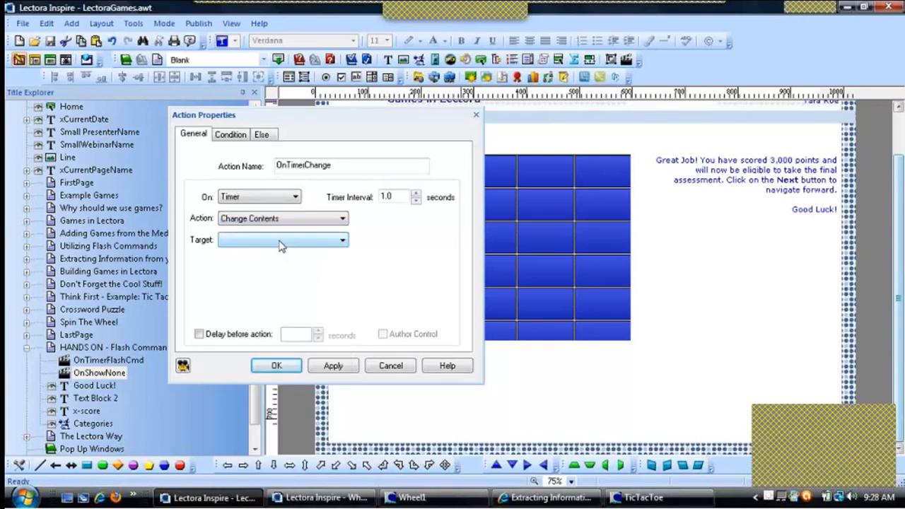
Target the x-score text block with CategoriesScore1 as its new contents and save the action
{"action": "left_click", "coordinate": [281, 244]}
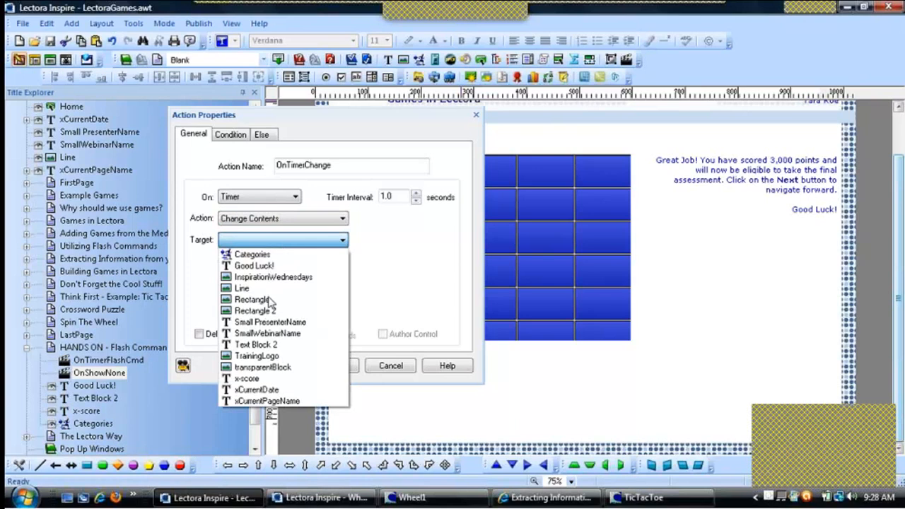
{"action": "left_click", "coordinate": [247, 378]}
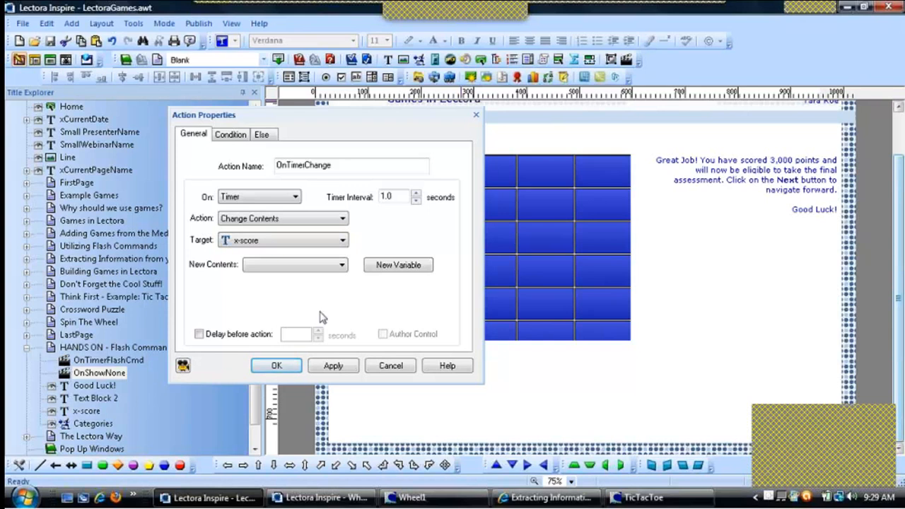
{"action": "left_click", "coordinate": [324, 266]}
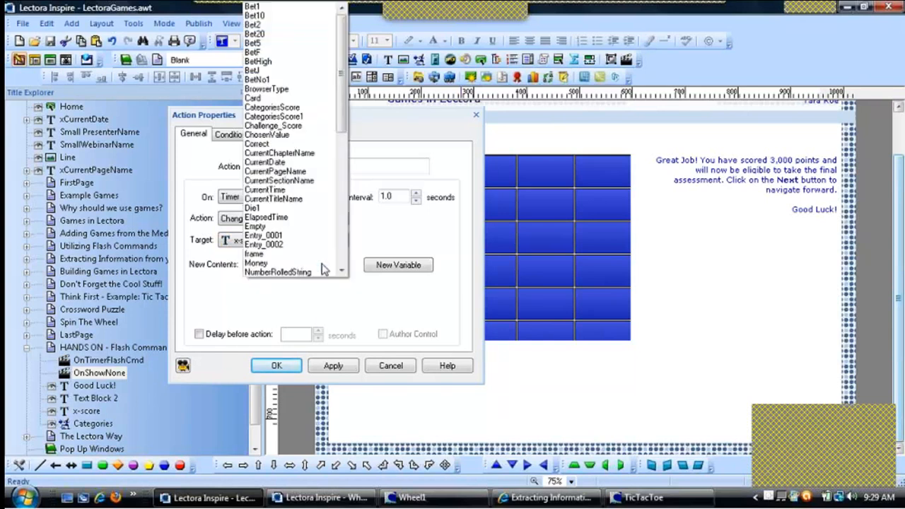
{"action": "left_click", "coordinate": [302, 116]}
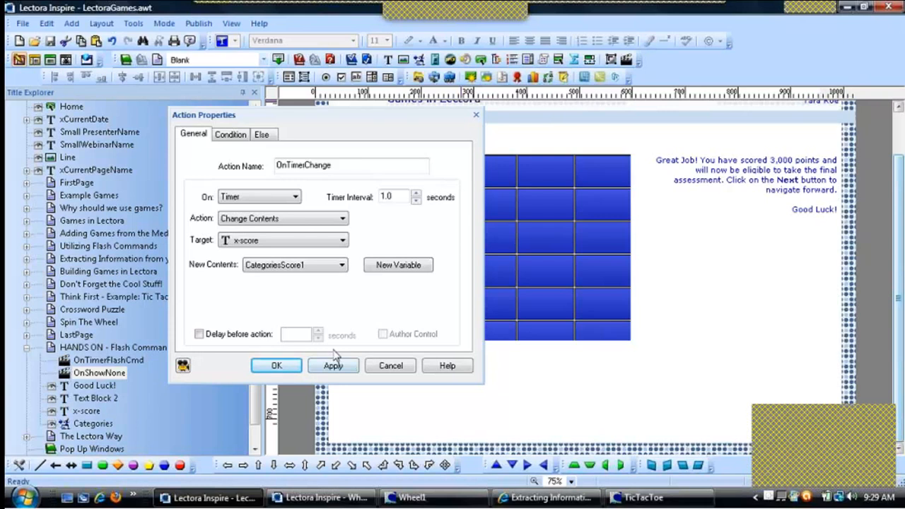
{"action": "left_click", "coordinate": [290, 365]}
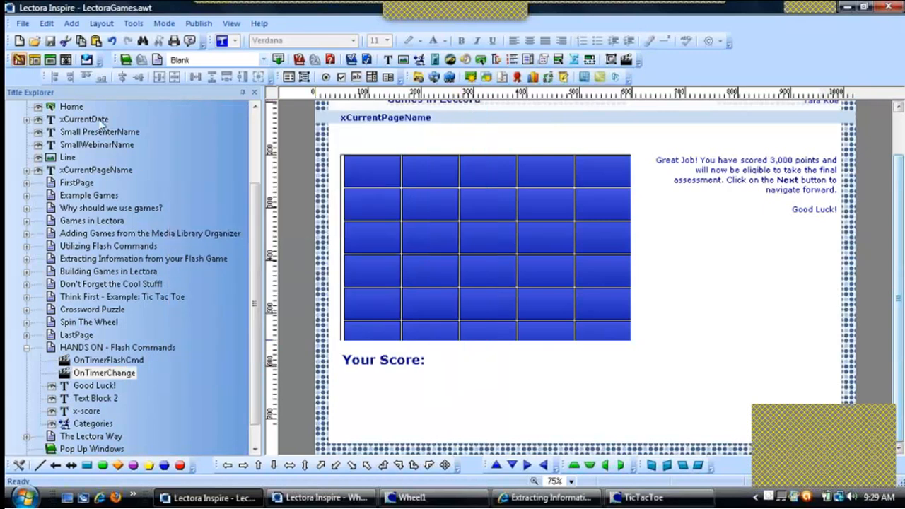
Run the HANDS ON - Flash Commands page, start the Categories game and answer the 200-point Trivantis Trivia question
{"action": "left_click", "coordinate": [50, 63]}
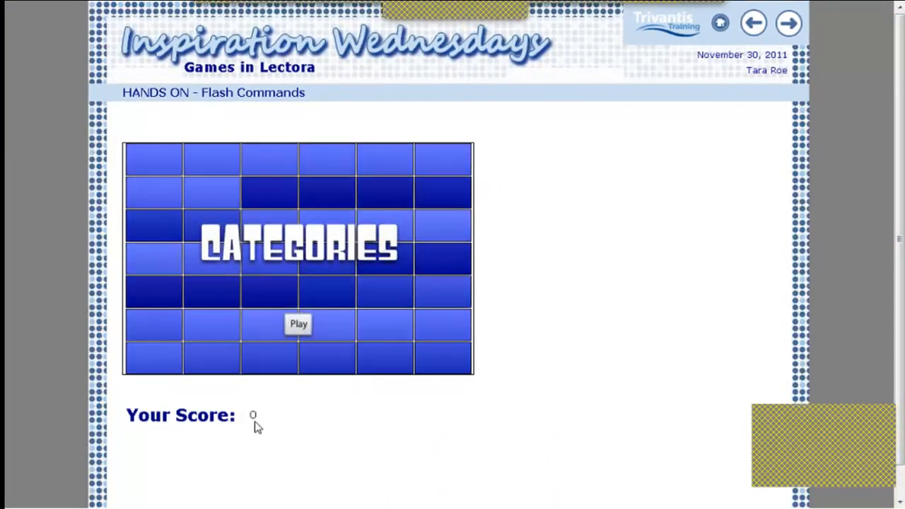
{"action": "left_click", "coordinate": [299, 327]}
{"action": "left_click", "coordinate": [239, 198]}
{"action": "left_click", "coordinate": [300, 224]}
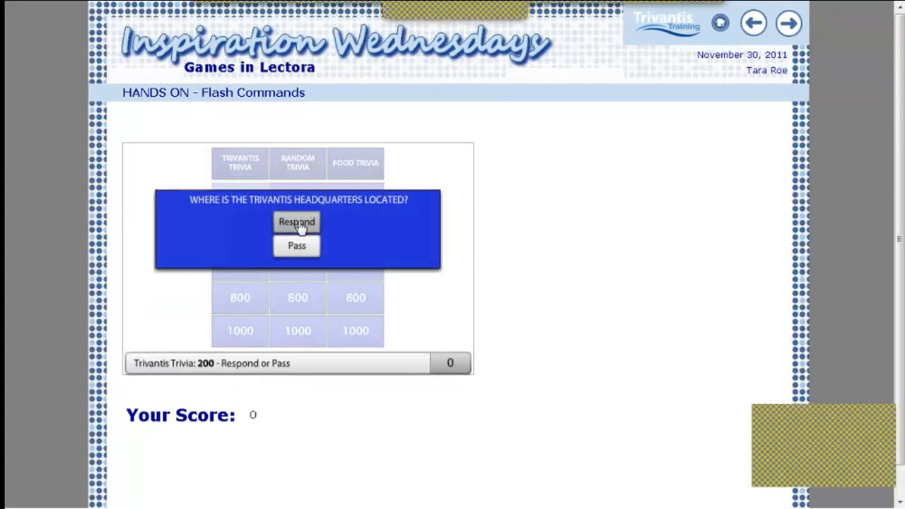
{"action": "left_click", "coordinate": [311, 298]}
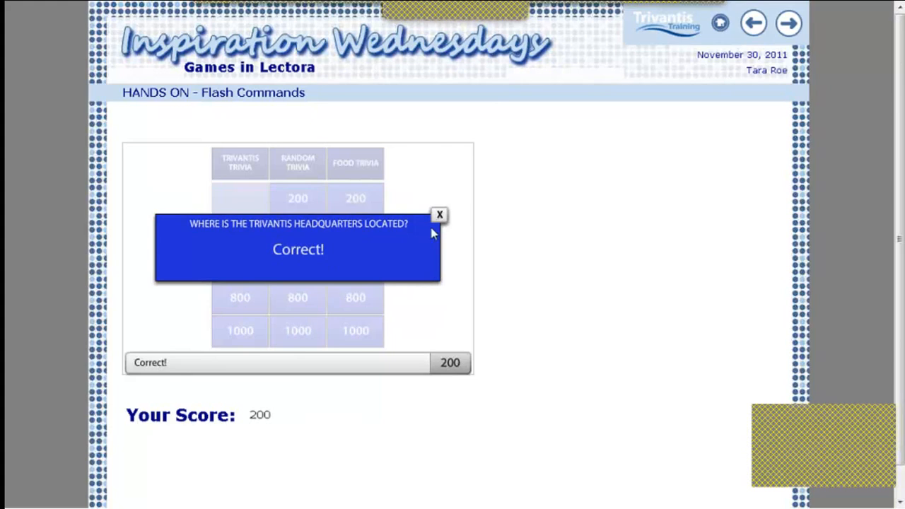
{"action": "left_click", "coordinate": [439, 217]}
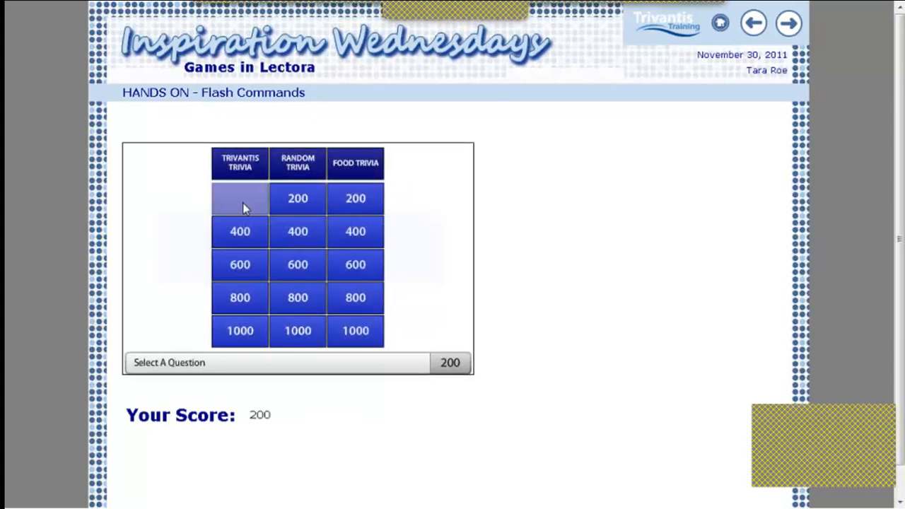
Answer the 600-point Trivantis Trivia question with Coursemill, dismiss the feedback and exit the page's run mode
{"action": "left_click", "coordinate": [239, 273]}
{"action": "left_click", "coordinate": [297, 225]}
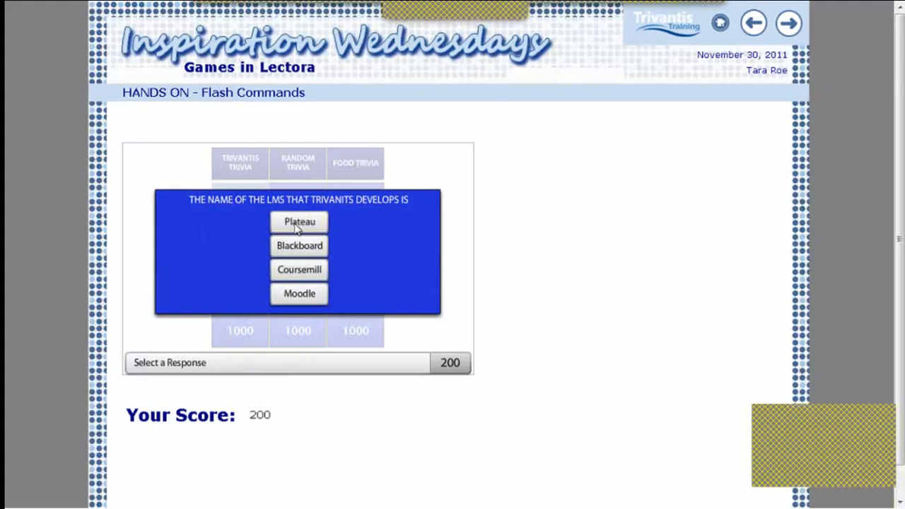
{"action": "left_click", "coordinate": [299, 270]}
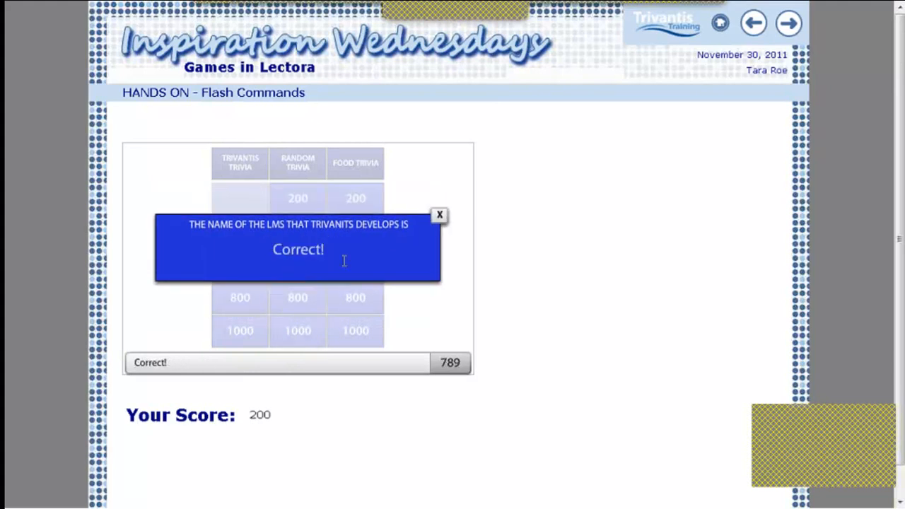
{"action": "left_click", "coordinate": [440, 215]}
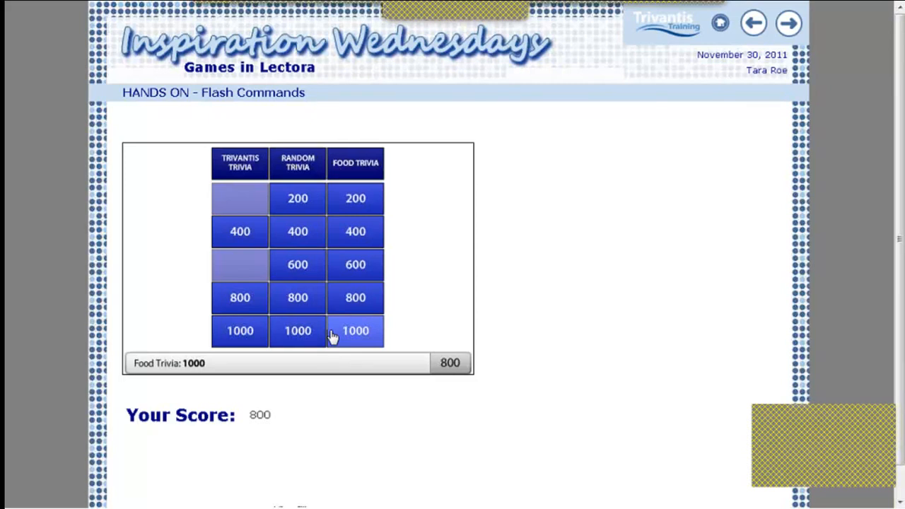
{"action": "key", "text": "Escape"}
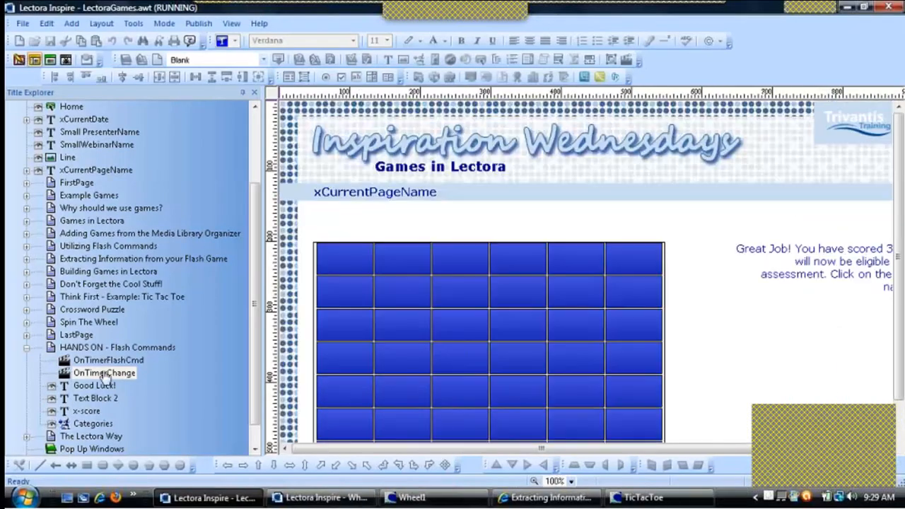
Review the points variable name in the OnTimerFlashCmd action's properties, close them and select the Categories game
{"action": "double_click", "coordinate": [99, 360]}
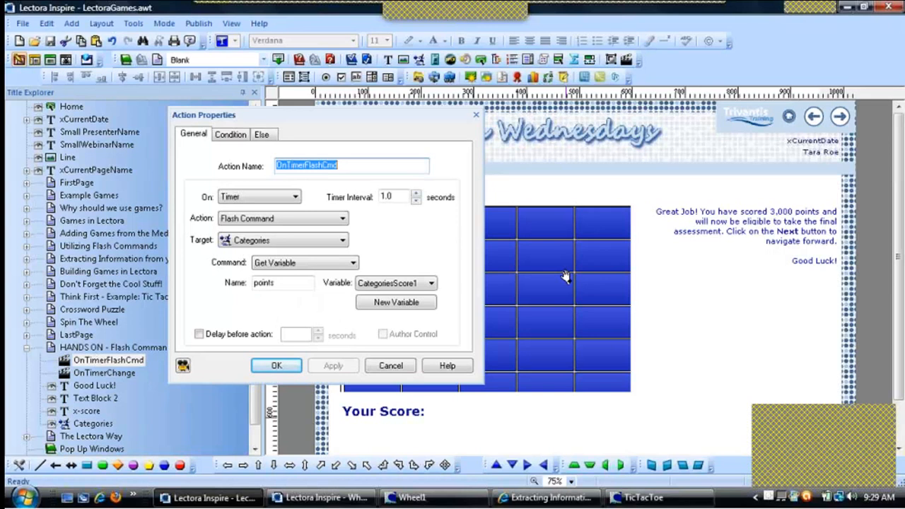
{"action": "left_click_drag", "start_coordinate": [289, 283], "coordinate": [258, 296]}
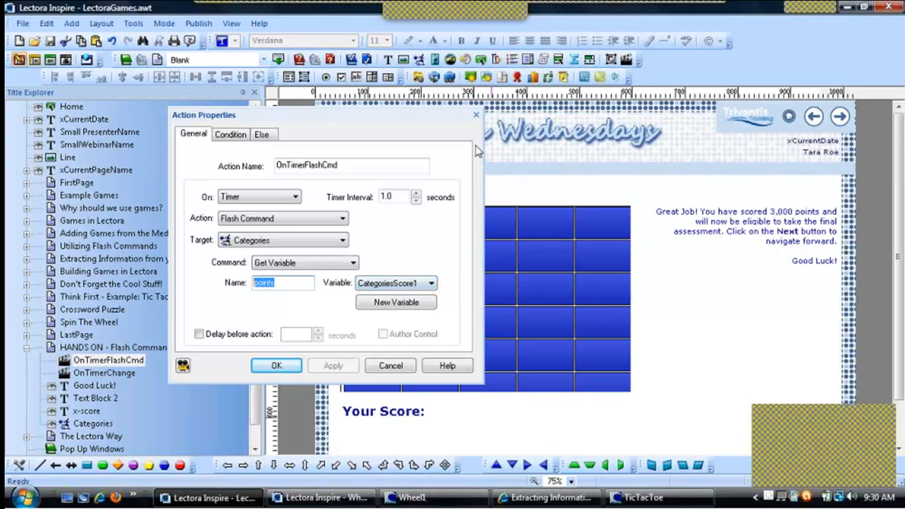
{"action": "left_click", "coordinate": [477, 115]}
{"action": "left_click", "coordinate": [491, 298]}
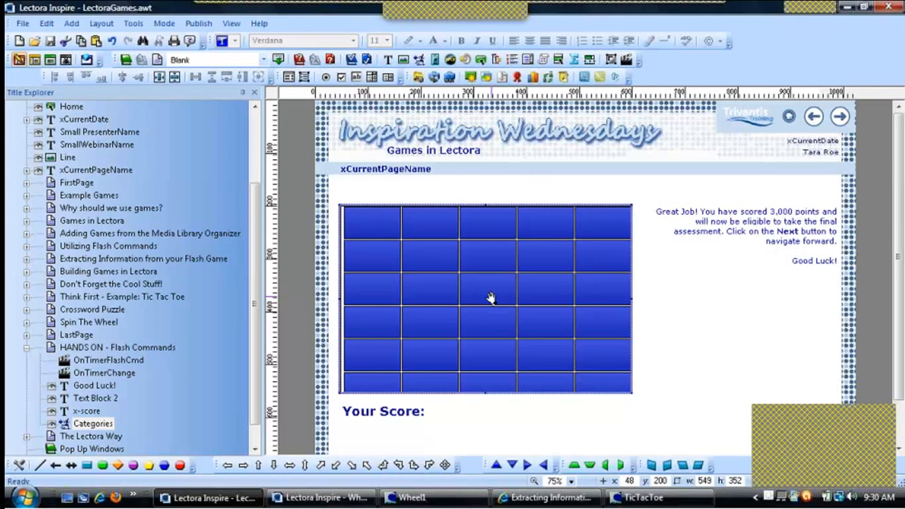
Switch to the published presentation in the browser and view the whole Building Games in Lectora page
{"action": "left_click", "coordinate": [550, 497]}
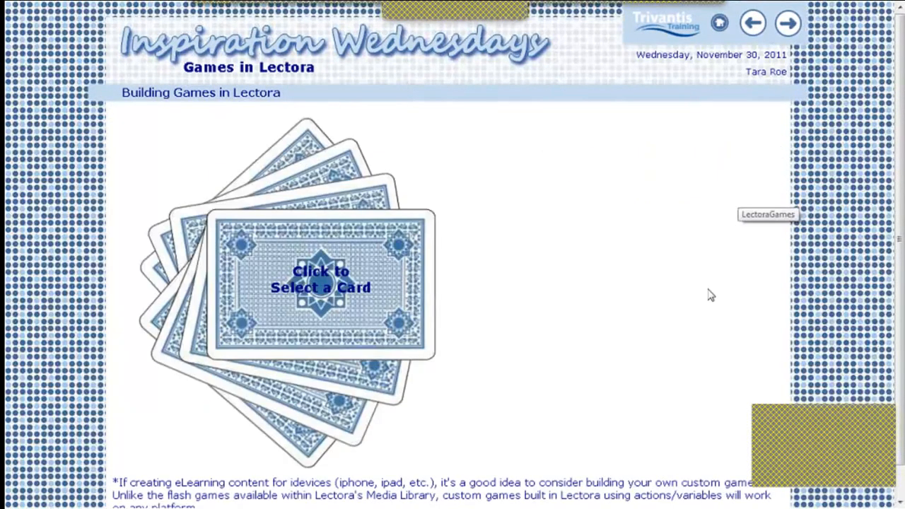
{"action": "scroll", "coordinate": [711, 295], "scroll_direction": "down", "scroll_amount": 1}
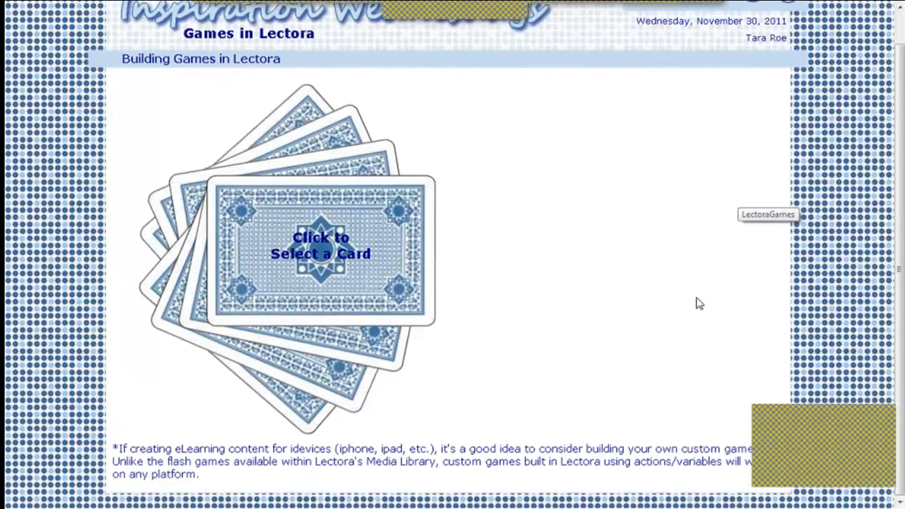
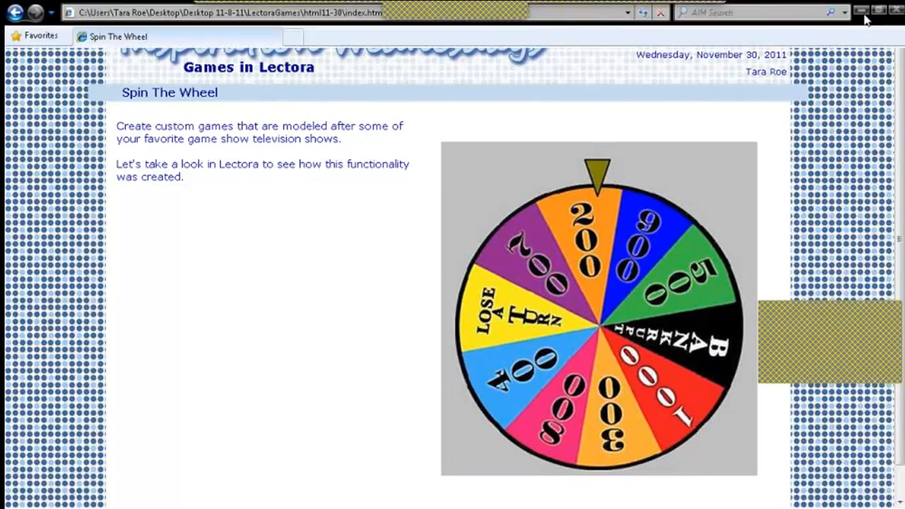
Leave the browser's Spin The Wheel page, bring up the running Wheel1 game and switch to the Wheel1.awt title in Lectora
{"action": "left_click", "coordinate": [862, 12]}
{"action": "left_click", "coordinate": [537, 497]}
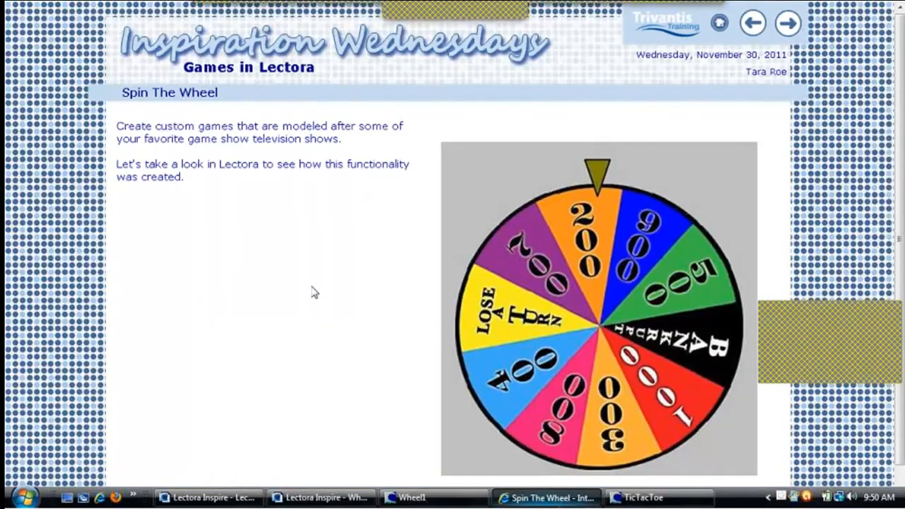
{"action": "left_click", "coordinate": [862, 13]}
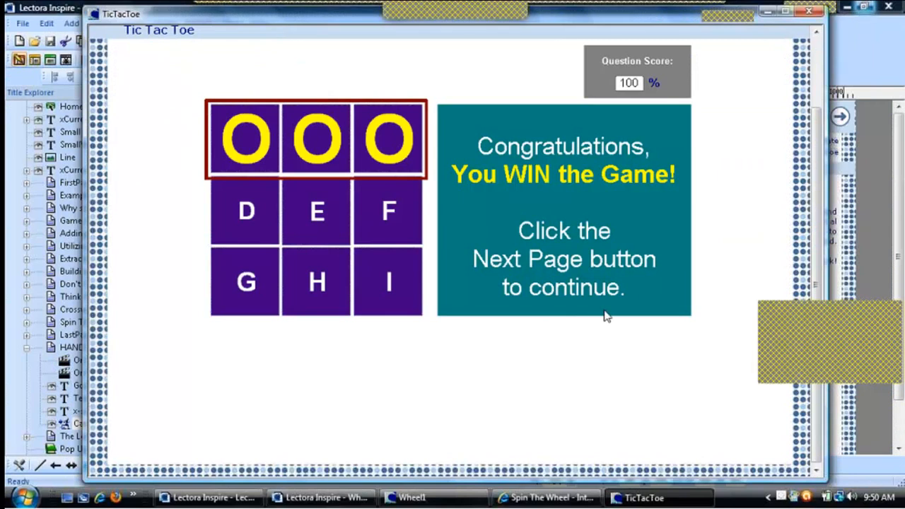
{"action": "left_click", "coordinate": [413, 497]}
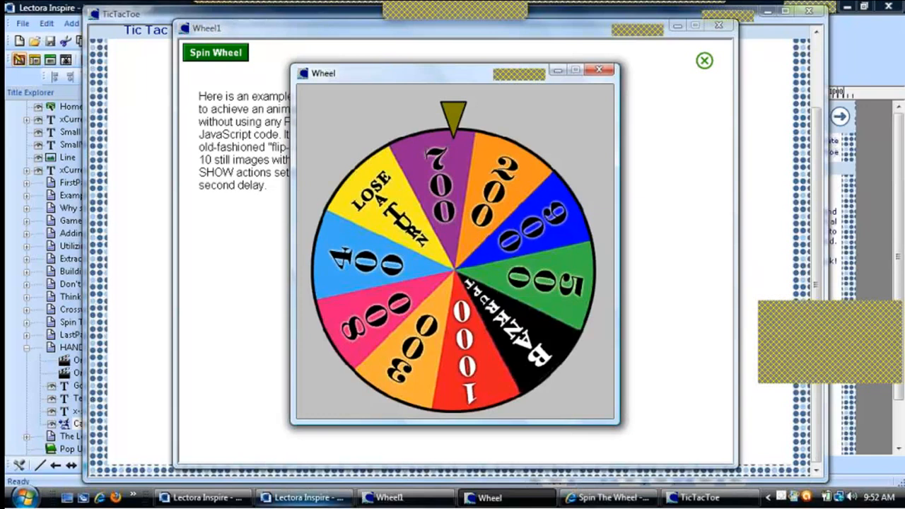
{"action": "left_click", "coordinate": [304, 497]}
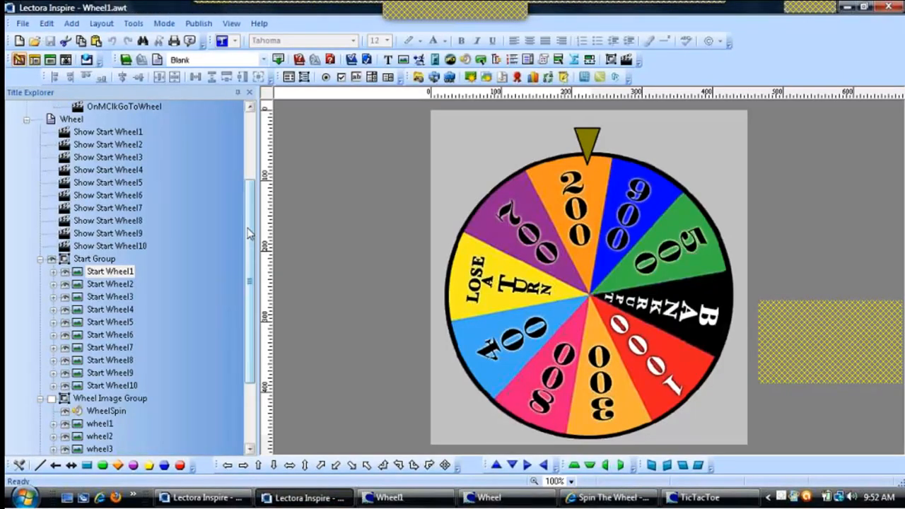
Examine the contents of the Wheel page's Start Group and Wheel Image Group, and collapse both groups and the Spin page
{"action": "left_click_drag", "start_coordinate": [249, 233], "coordinate": [245, 239]}
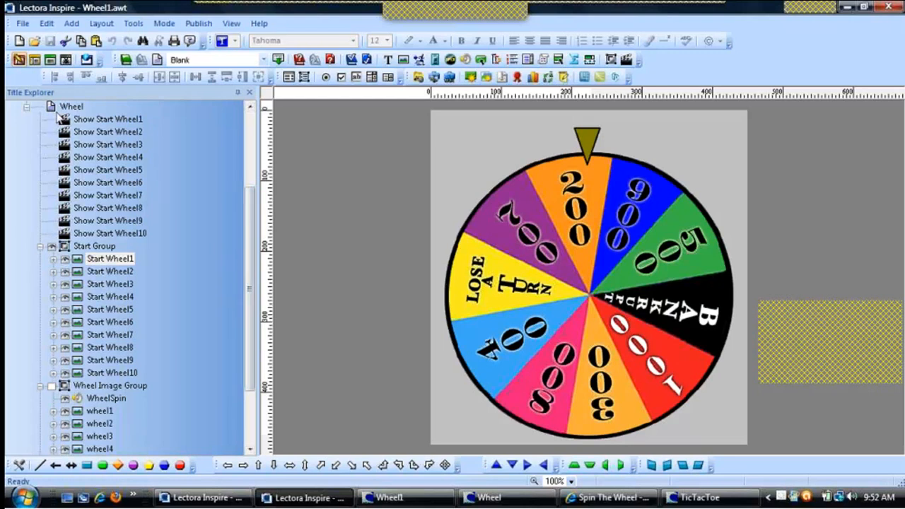
{"action": "left_click", "coordinate": [39, 246]}
{"action": "left_click", "coordinate": [40, 303]}
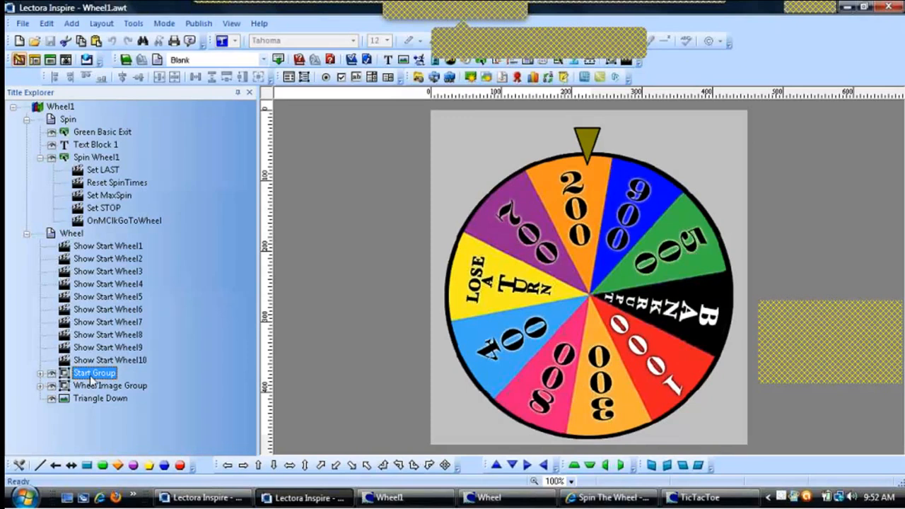
{"action": "left_click", "coordinate": [39, 373]}
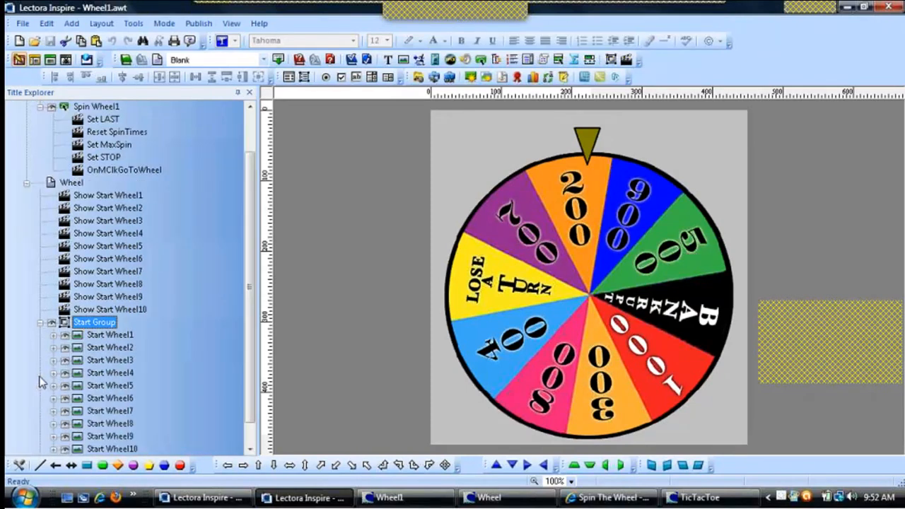
{"action": "left_click", "coordinate": [39, 321]}
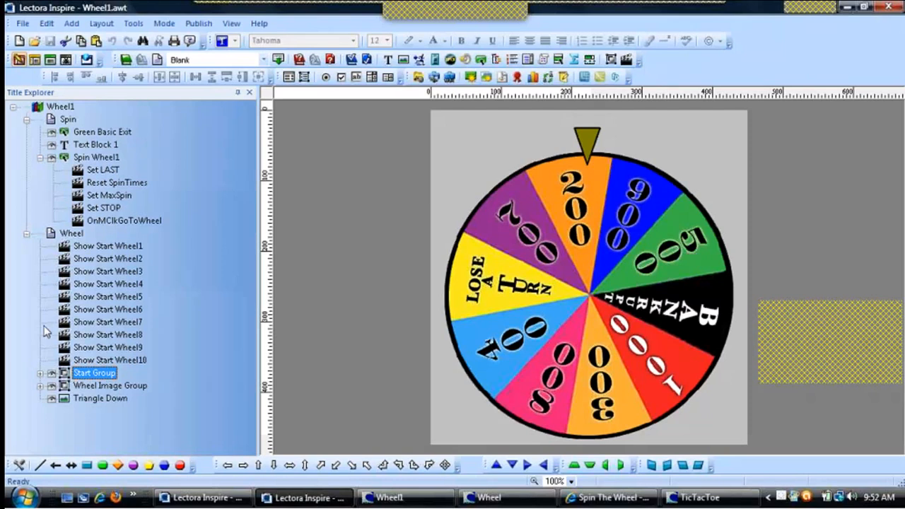
{"action": "left_click", "coordinate": [41, 386]}
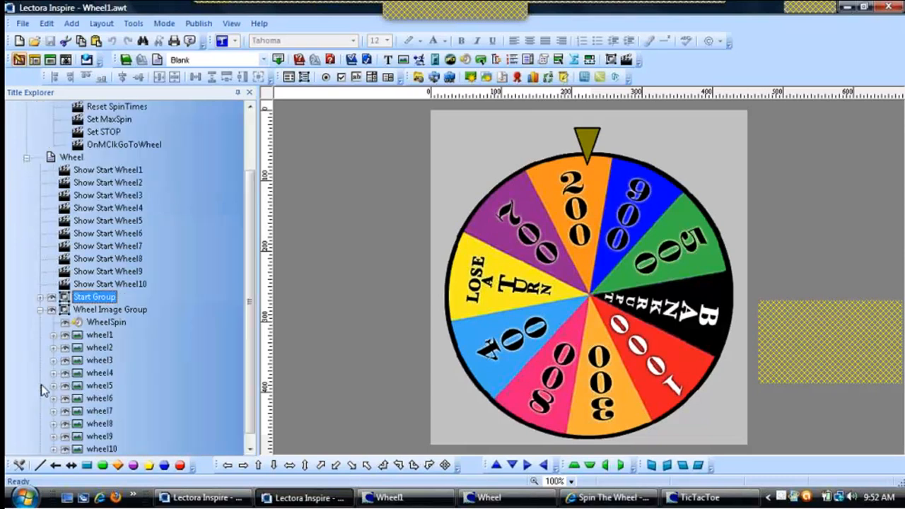
{"action": "left_click", "coordinate": [40, 310]}
{"action": "left_click", "coordinate": [27, 119]}
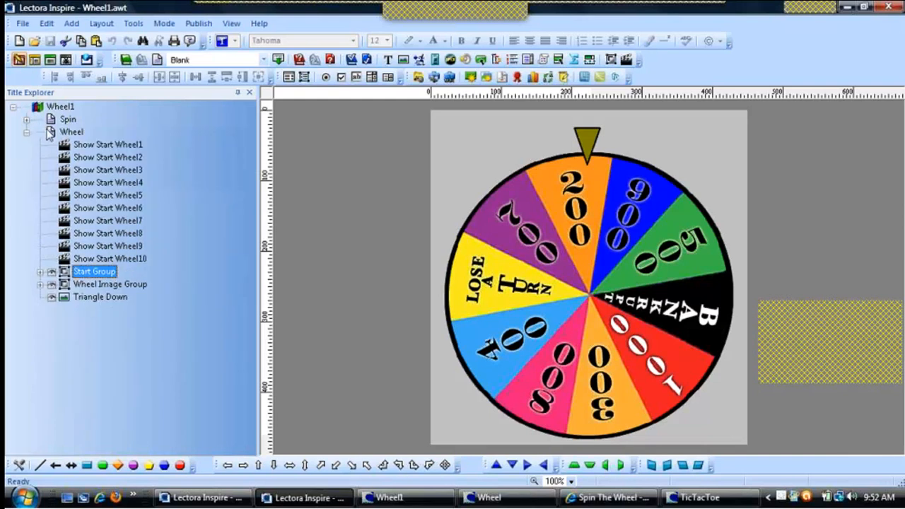
Open the Spin page, select the Spin Wheel button and review the properties of its Set MaxSpin action
{"action": "left_click", "coordinate": [55, 122]}
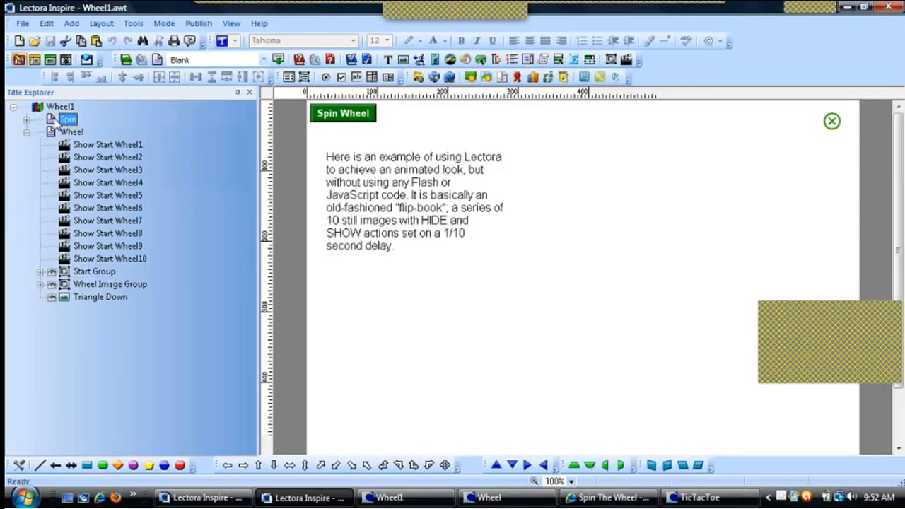
{"action": "left_click", "coordinate": [366, 115]}
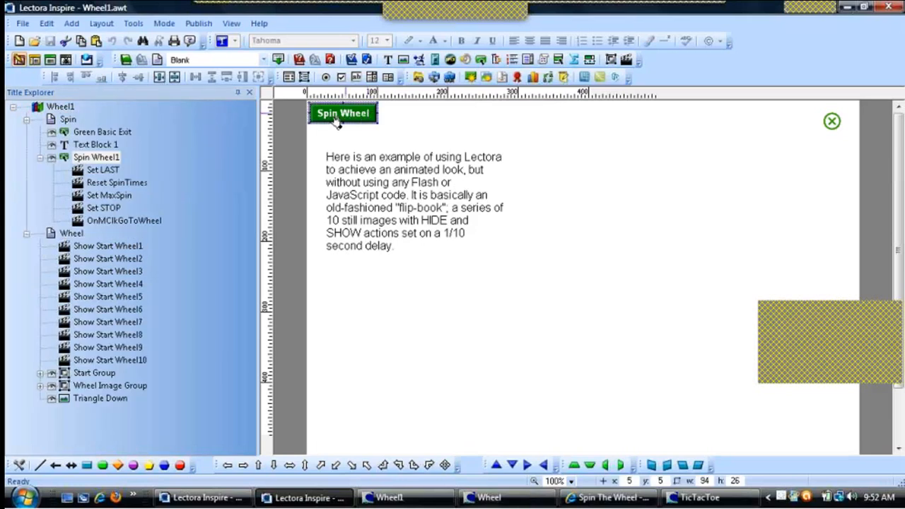
{"action": "double_click", "coordinate": [84, 196]}
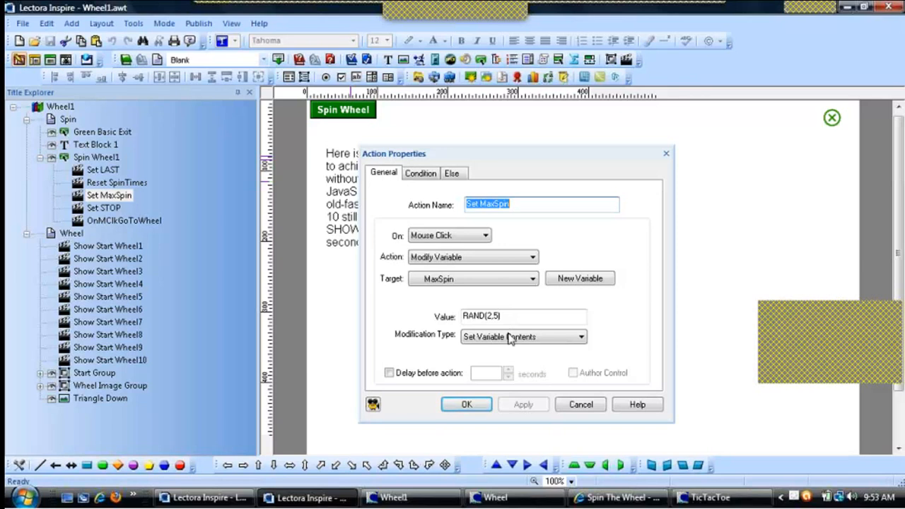
{"action": "left_click", "coordinate": [467, 405]}
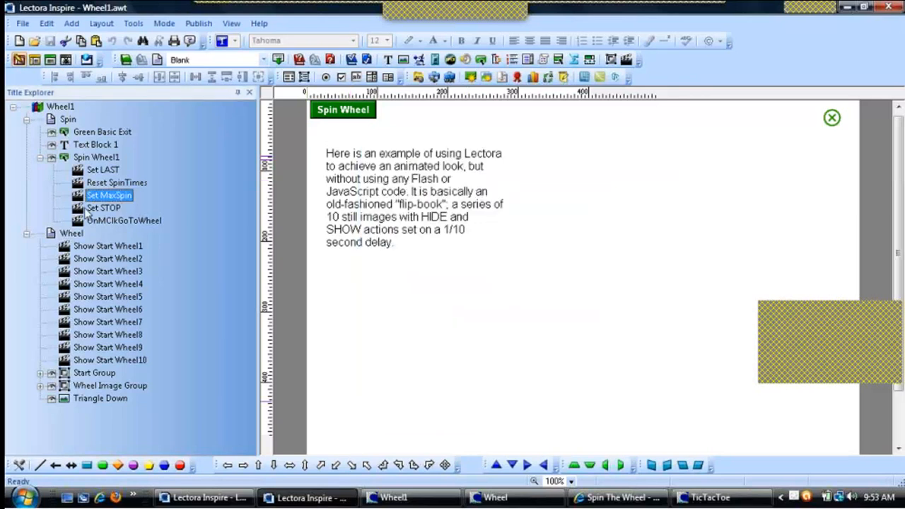
Review the properties of the Spin Wheel button's Set STOP action and close them
{"action": "left_click", "coordinate": [87, 211]}
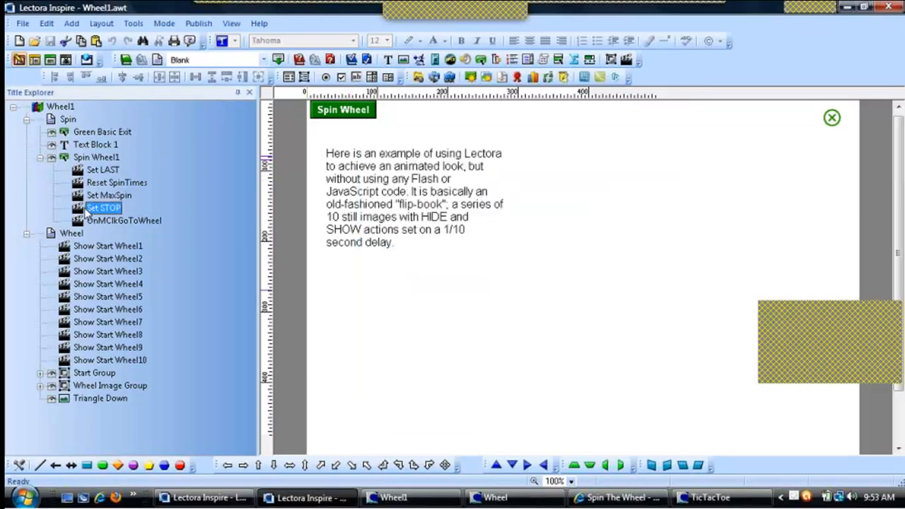
{"action": "double_click", "coordinate": [88, 210]}
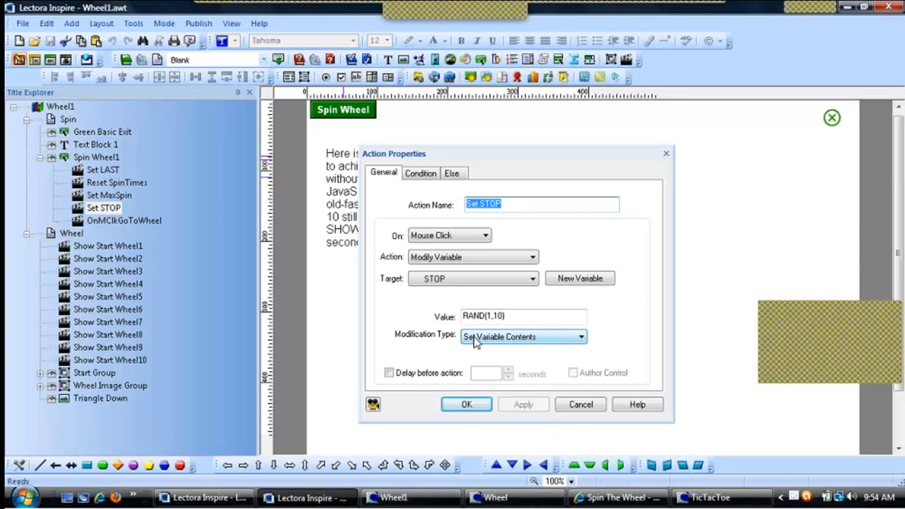
{"action": "left_click", "coordinate": [480, 410]}
Open the Wheel page, preview several Start Wheel images up to Start Wheel10 in the Start Group, and expand the Wheel Image Group
{"action": "left_click", "coordinate": [70, 234]}
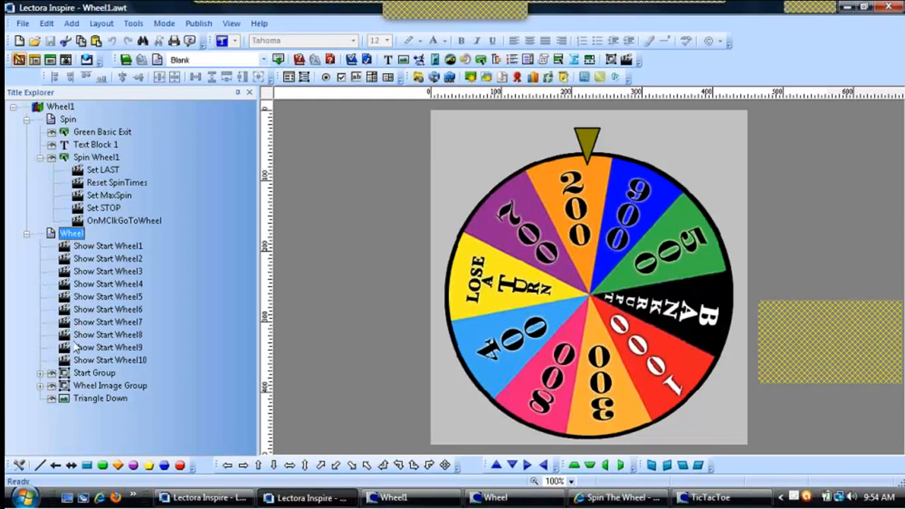
{"action": "left_click", "coordinate": [41, 373]}
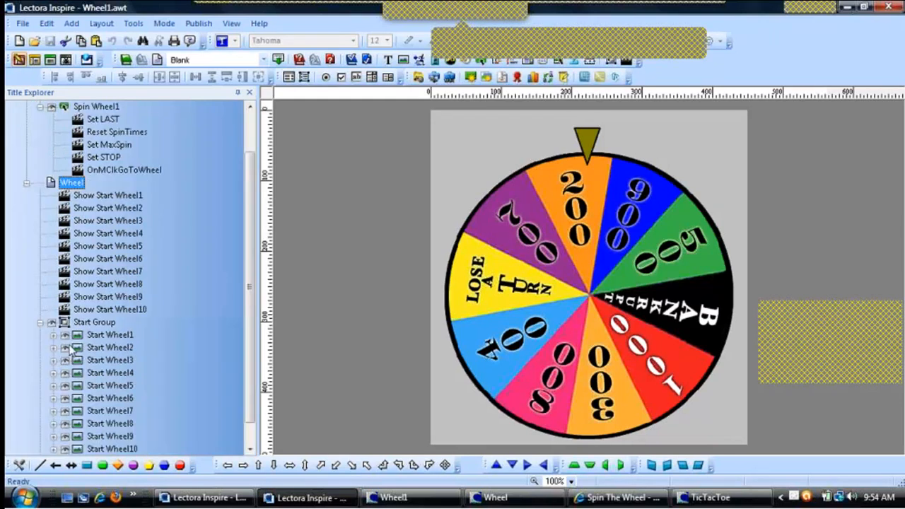
{"action": "left_click", "coordinate": [76, 337]}
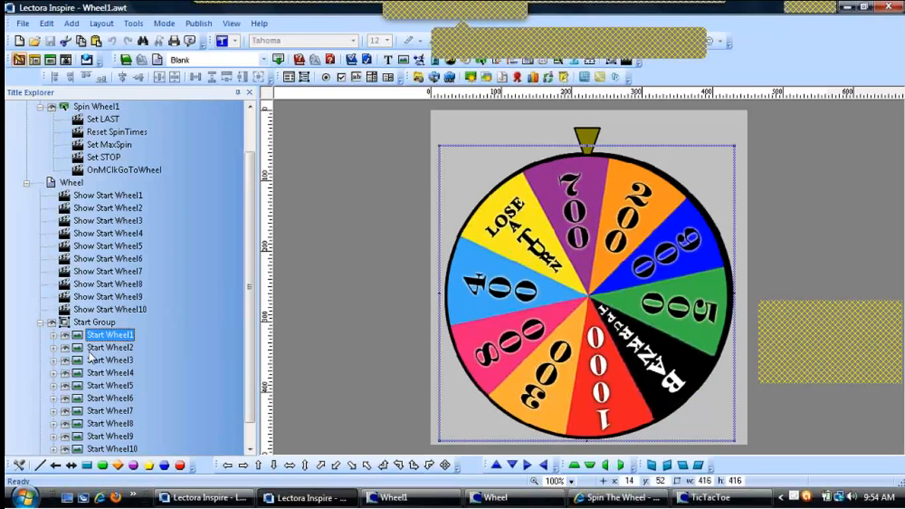
{"action": "left_click", "coordinate": [89, 348]}
{"action": "left_click", "coordinate": [89, 373]}
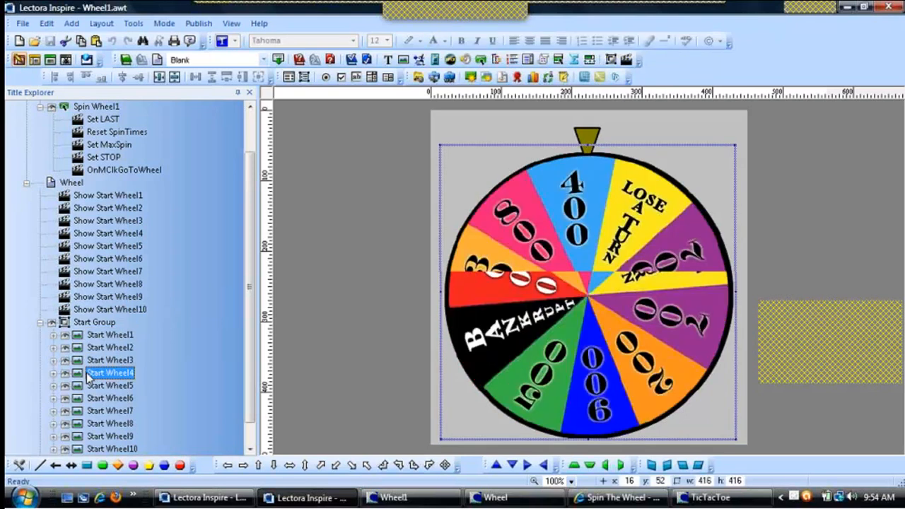
{"action": "left_click", "coordinate": [88, 399]}
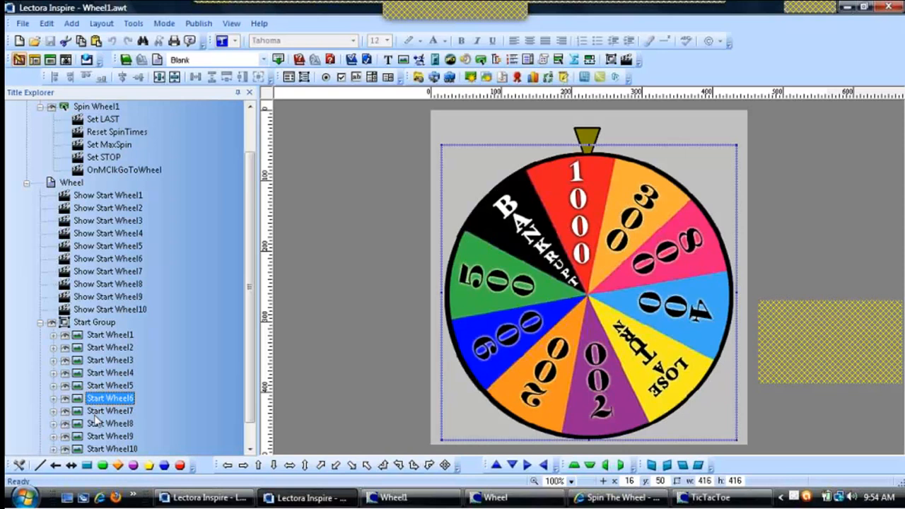
{"action": "left_click", "coordinate": [95, 412]}
{"action": "left_click", "coordinate": [95, 438]}
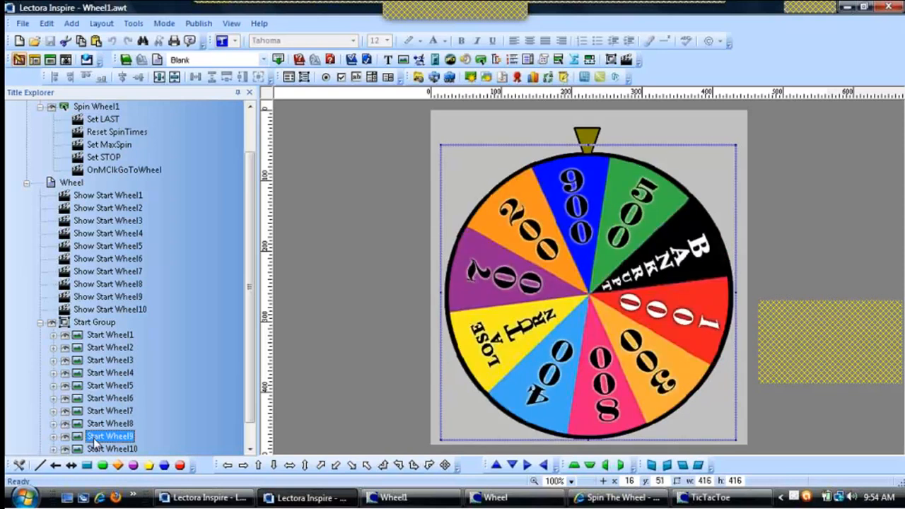
{"action": "left_click", "coordinate": [96, 450]}
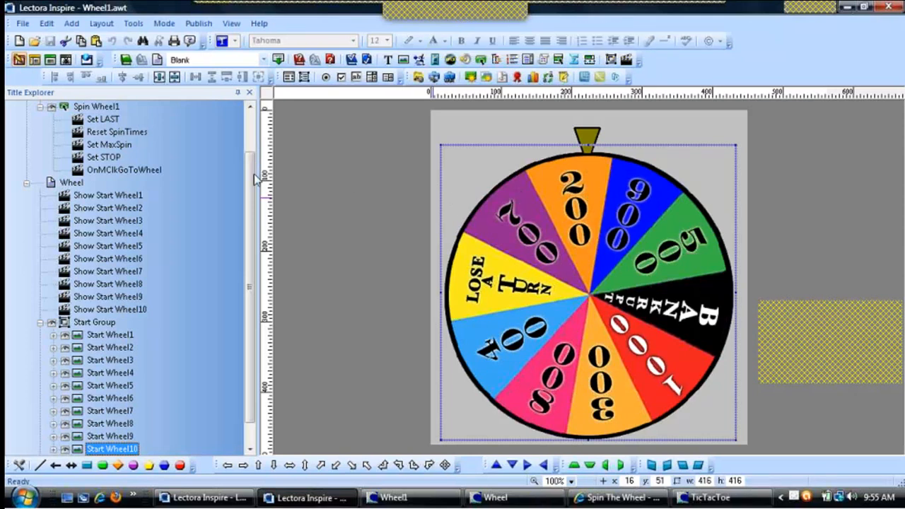
{"action": "scroll", "coordinate": [247, 238], "scroll_direction": "down", "scroll_amount": 1}
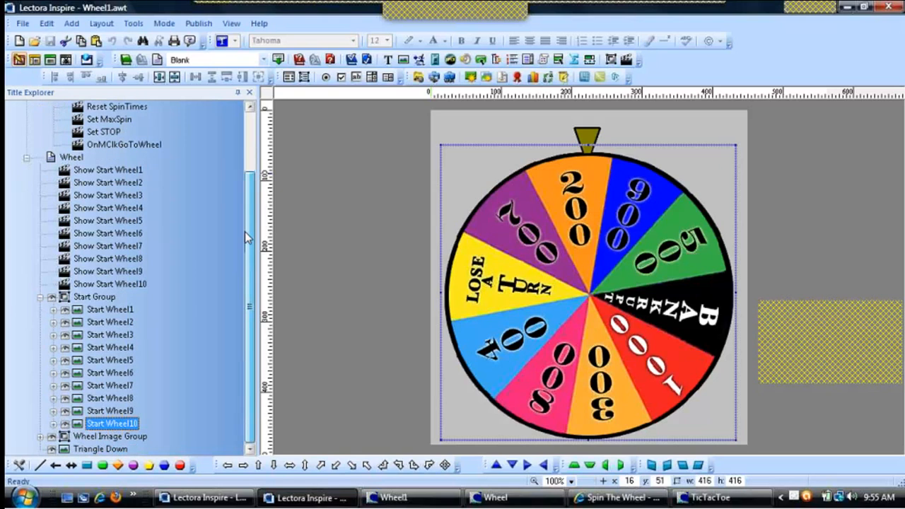
{"action": "left_click", "coordinate": [40, 437]}
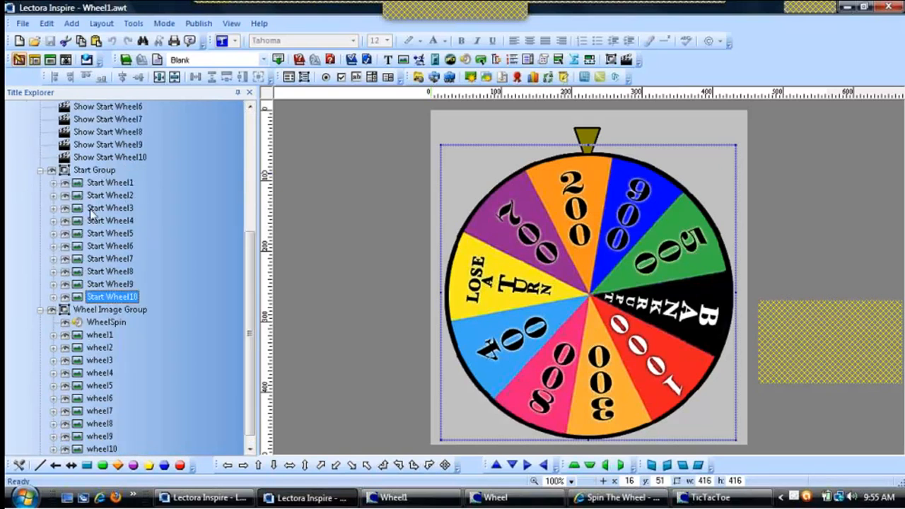
Preview wheel2, wheel6 and wheel8 in the Wheel Image Group, and compare them with Start Wheel2 and Start Wheel1 in the Start Group
{"action": "left_click", "coordinate": [91, 347]}
{"action": "left_click", "coordinate": [89, 399]}
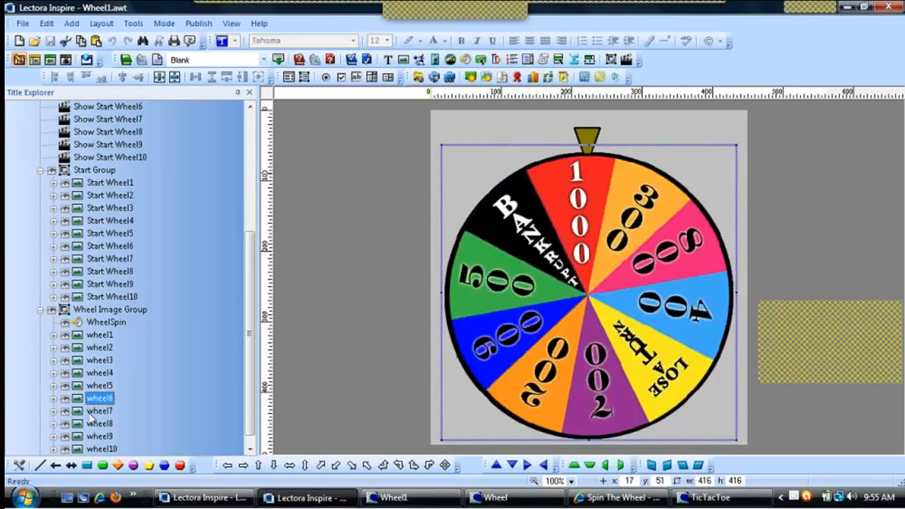
{"action": "left_click", "coordinate": [96, 424]}
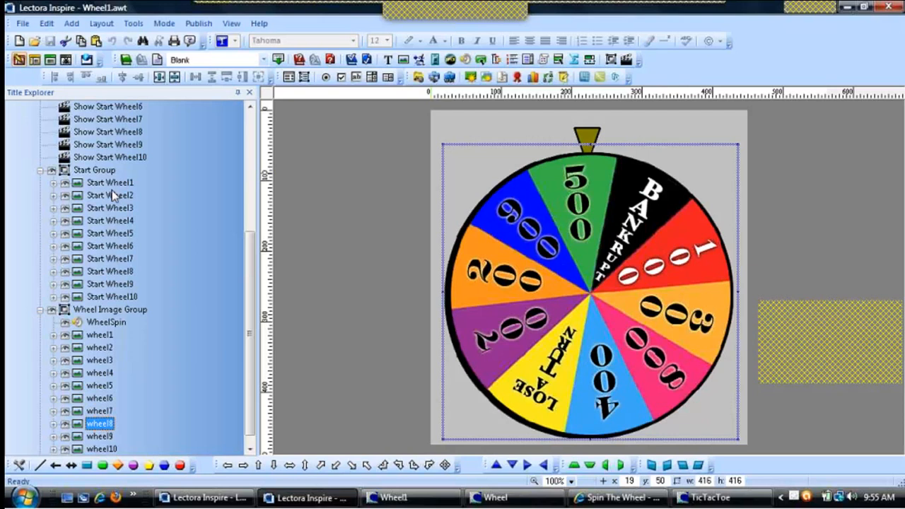
{"action": "left_click", "coordinate": [110, 195]}
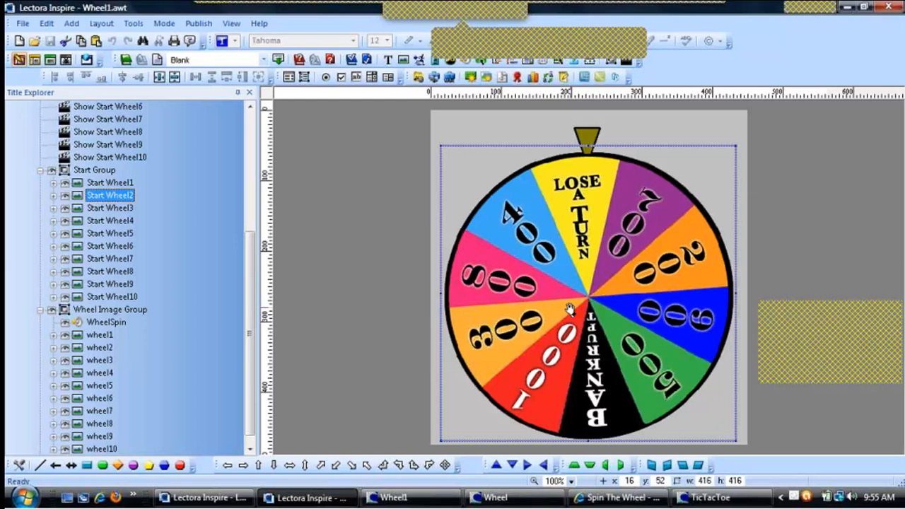
{"action": "left_click", "coordinate": [124, 183]}
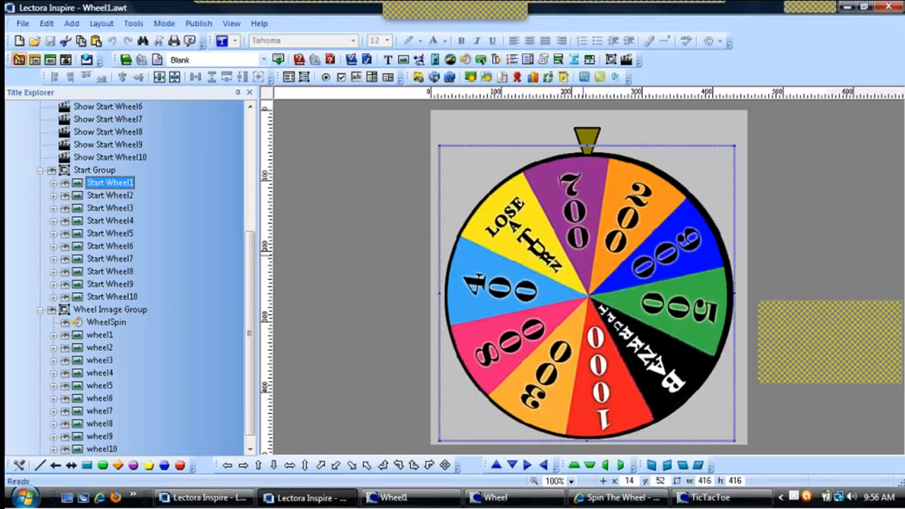
Switch to the Spin The Wheel presentation page in Internet Explorer and advance to the next page
{"action": "left_click", "coordinate": [607, 497]}
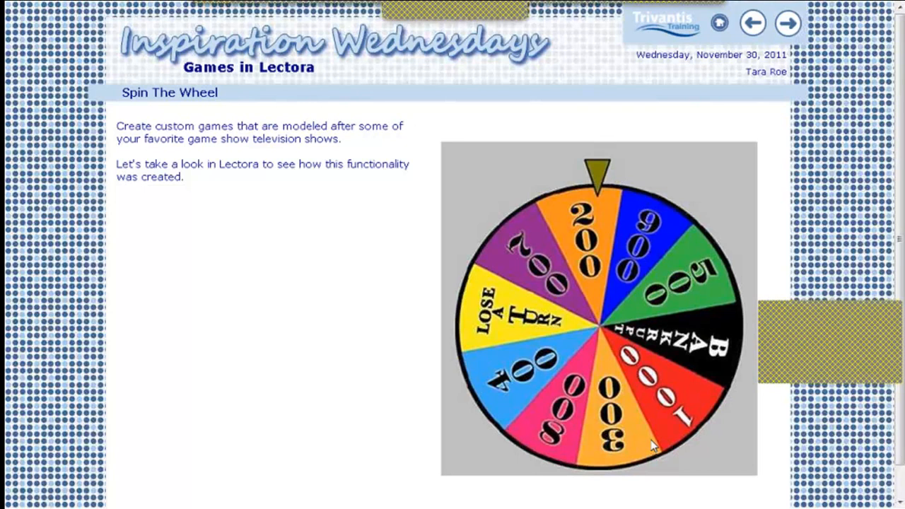
{"action": "left_click", "coordinate": [789, 24]}
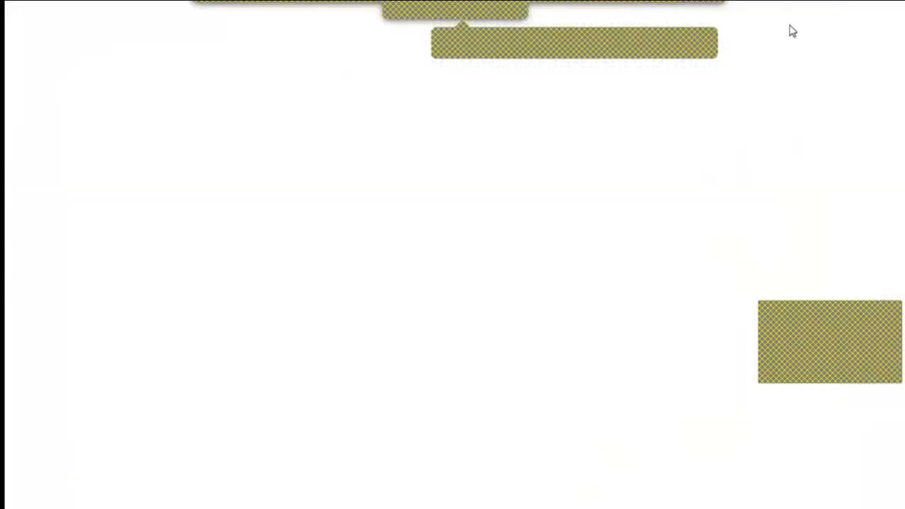